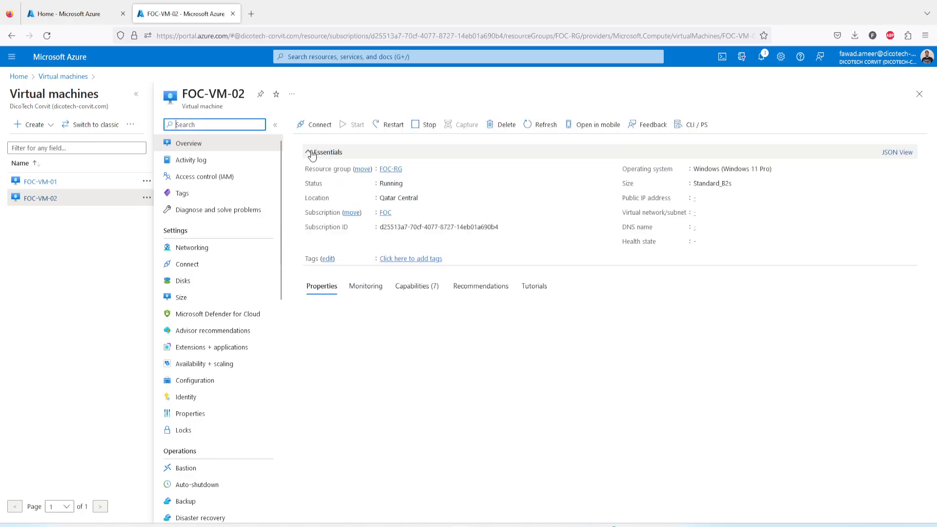
Step: Stop FOC-VM-02 and acknowledge that its remote session has ended
{"action": "left_click", "coordinate": [427, 128]}
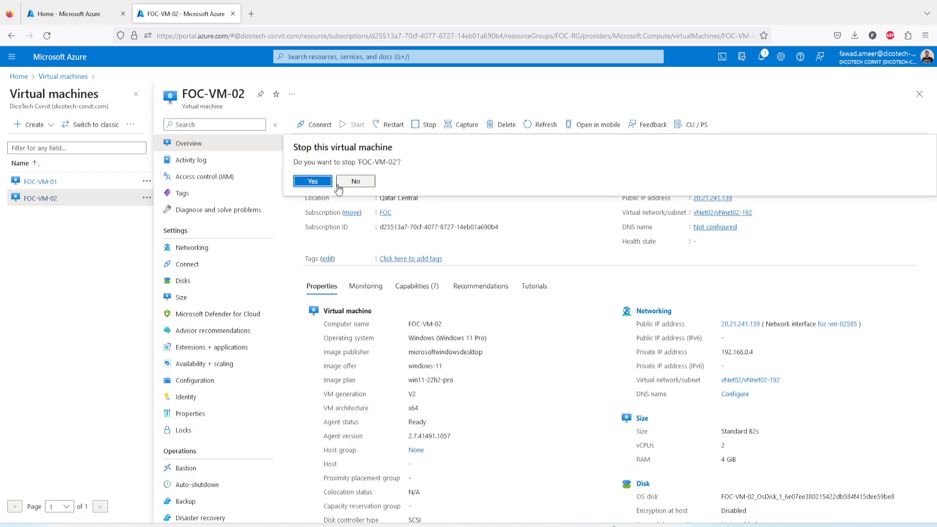
{"action": "left_click", "coordinate": [321, 182]}
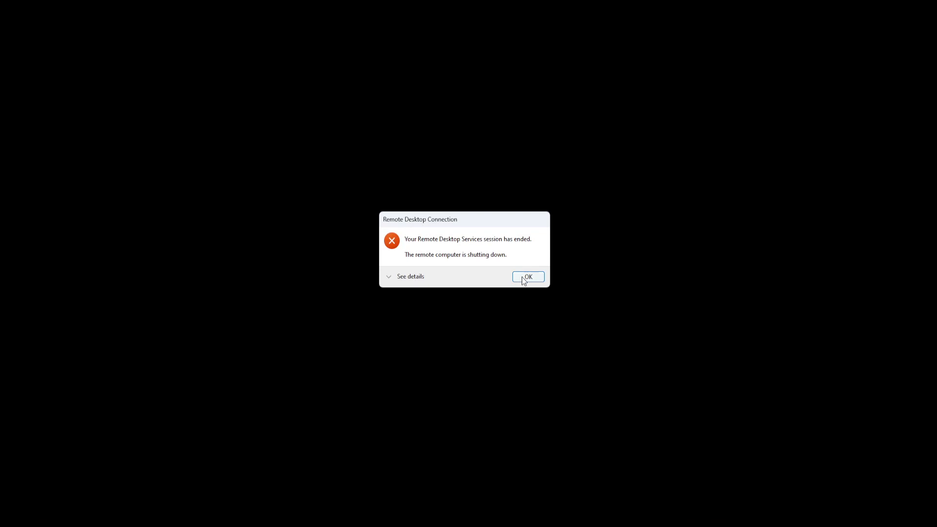
{"action": "left_click", "coordinate": [524, 278]}
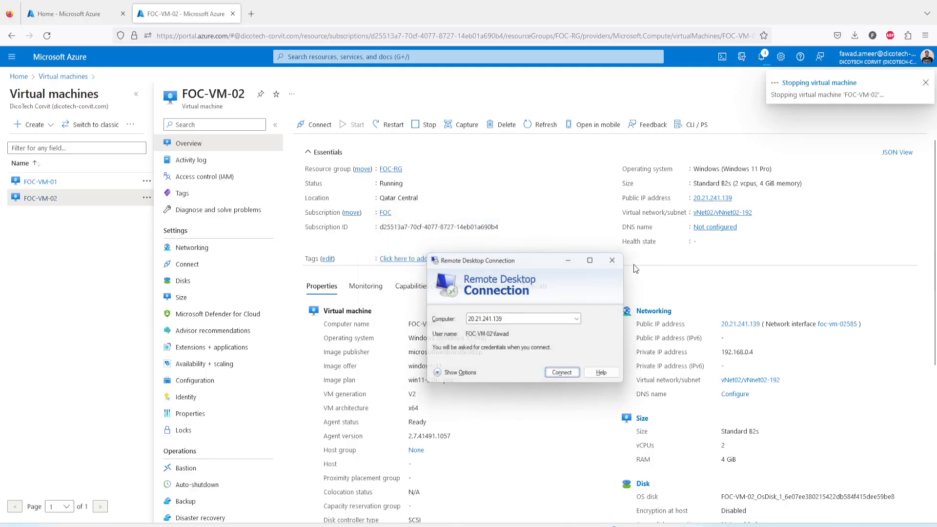
Step: Close Remote Desktop Connection, dismiss the stopping notification, and open FOC-VM-01's overview
{"action": "left_click", "coordinate": [612, 260]}
{"action": "left_click", "coordinate": [925, 82]}
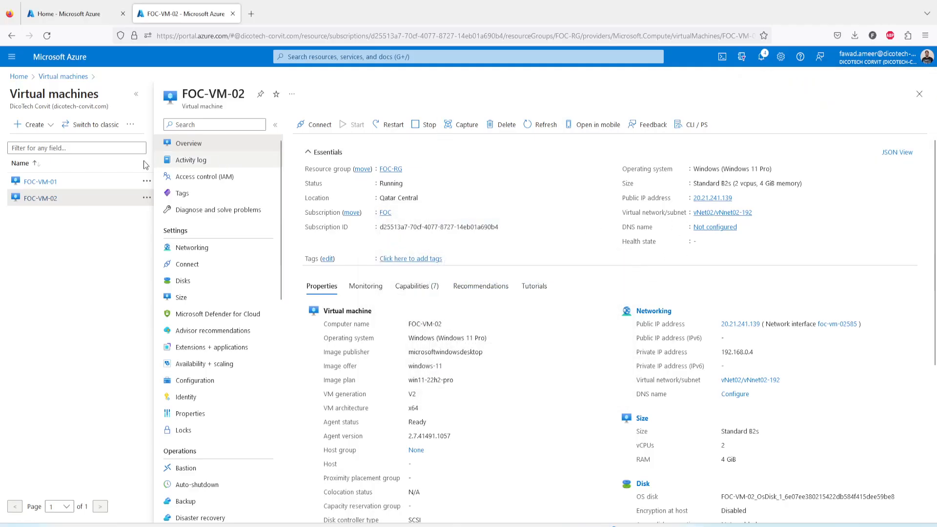
{"action": "left_click", "coordinate": [47, 184]}
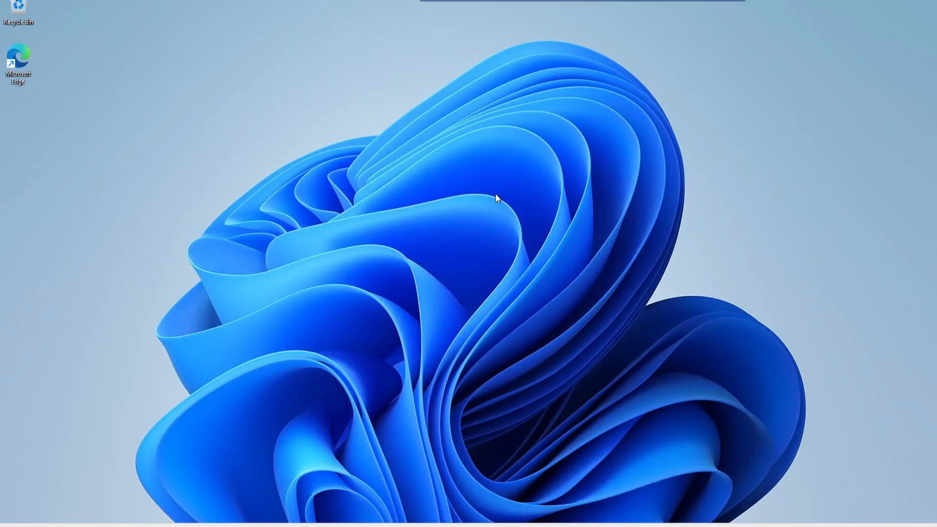
Step: Create a folder named Testing on the VM's desktop in the full-screen remote session
{"action": "double_click", "coordinate": [626, 1]}
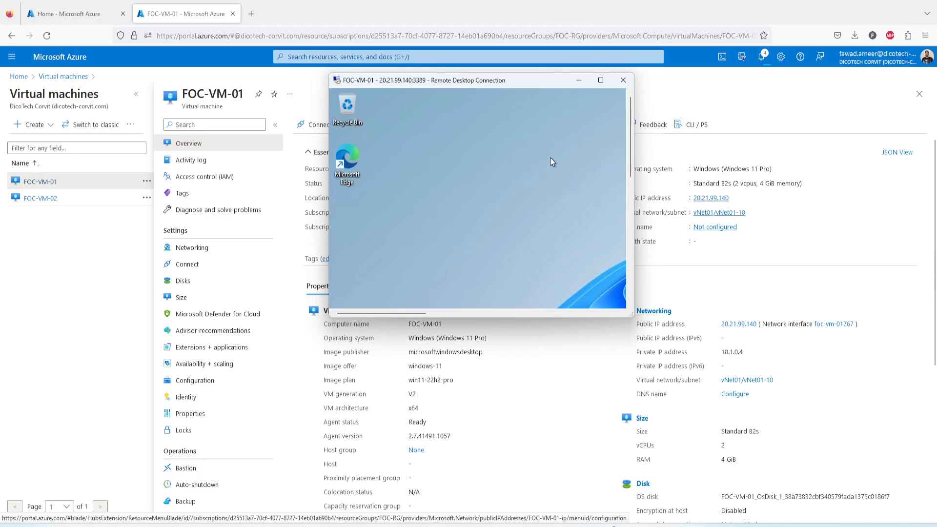
{"action": "left_click", "coordinate": [601, 80]}
{"action": "right_click", "coordinate": [183, 201]}
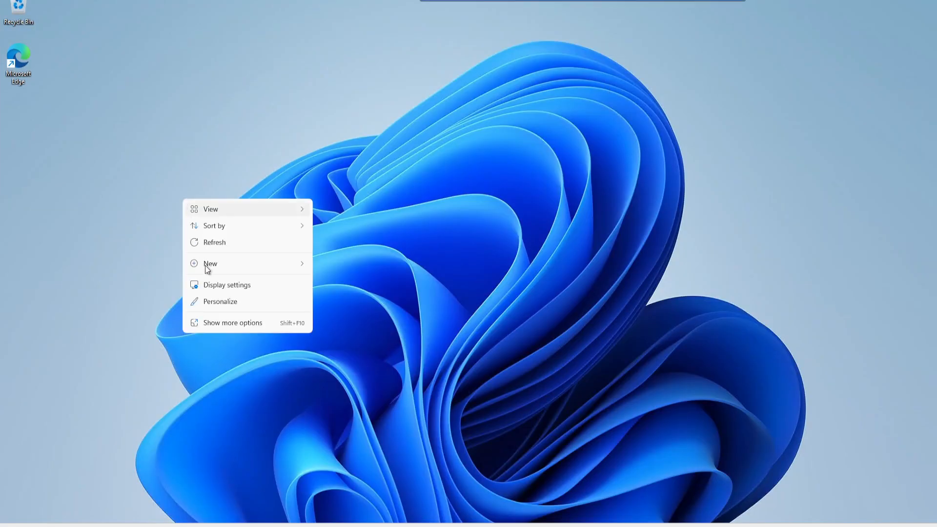
{"action": "mouse_move", "coordinate": [286, 264]}
{"action": "left_click", "coordinate": [332, 264]}
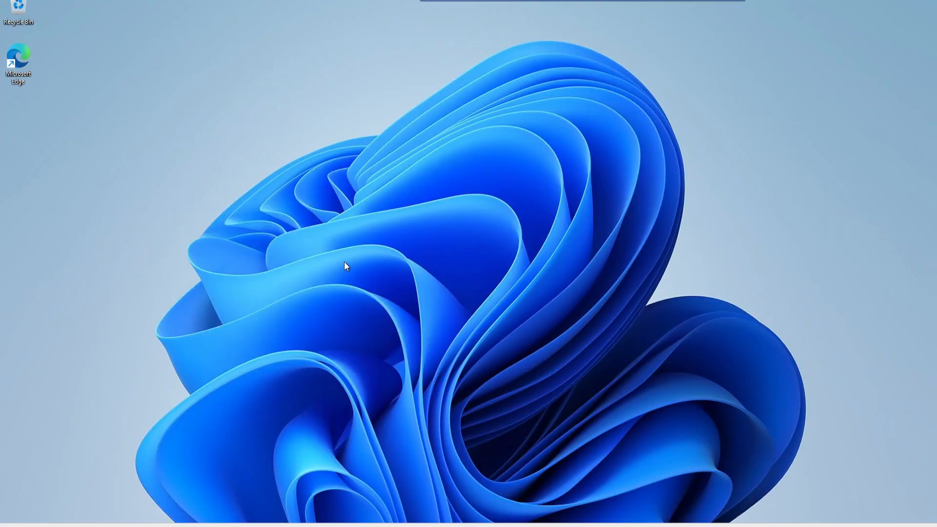
{"action": "type", "text": "Testing"}
{"action": "key", "text": "Return"}
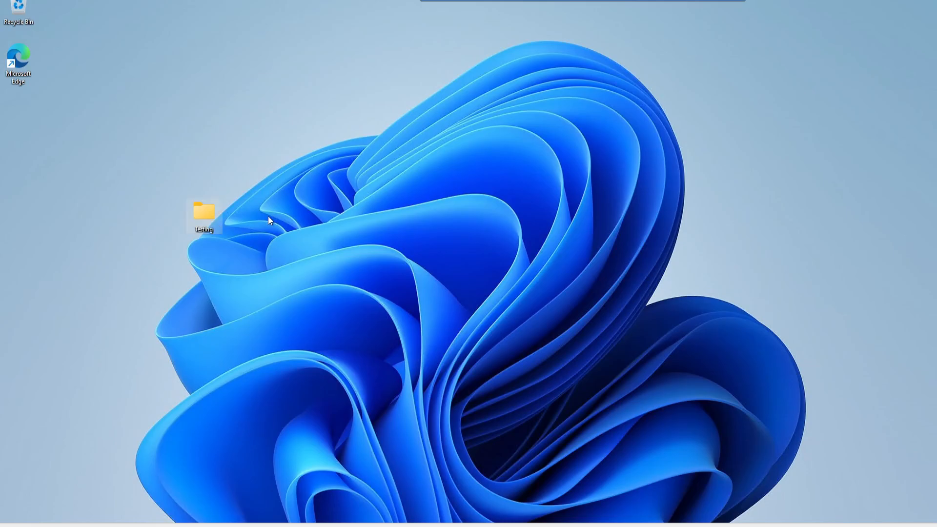
Step: Inside the Testing folder, create a text document named Image Testing
{"action": "double_click", "coordinate": [213, 215]}
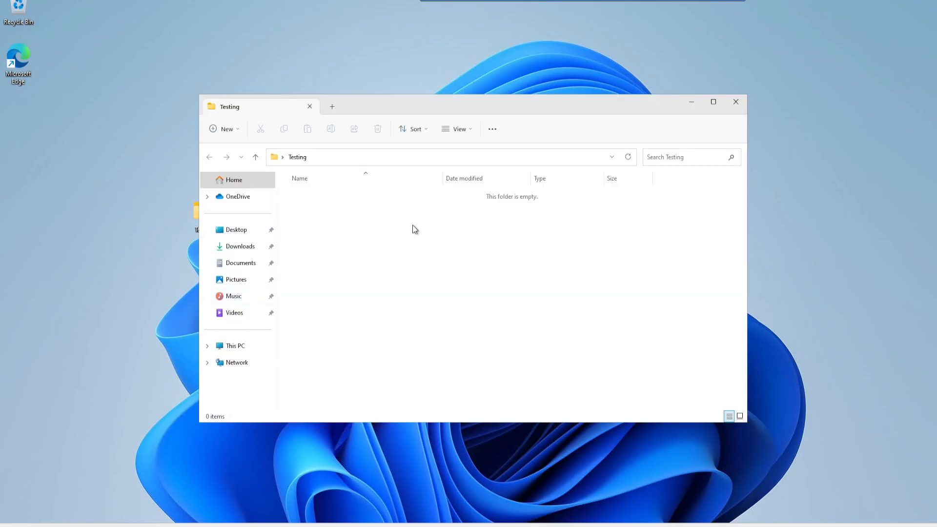
{"action": "right_click", "coordinate": [413, 225]}
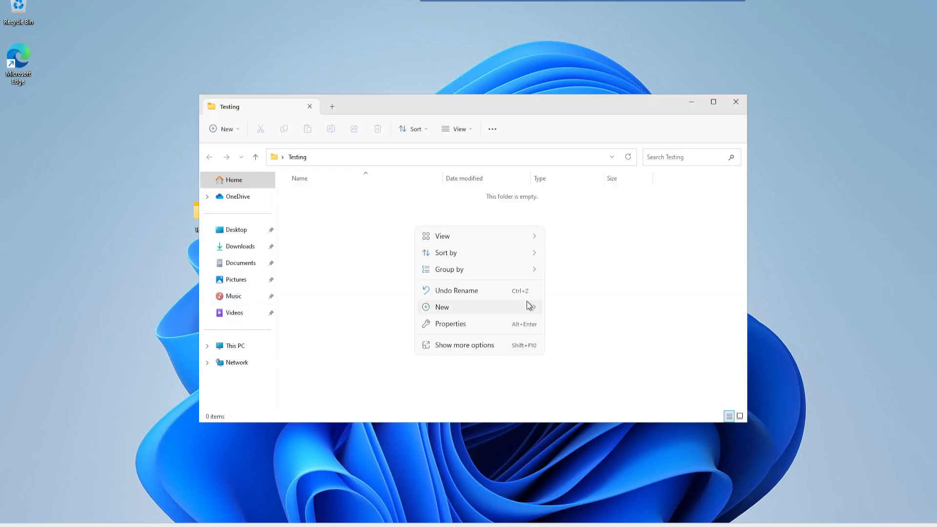
{"action": "mouse_move", "coordinate": [534, 307]}
{"action": "left_click", "coordinate": [582, 355]}
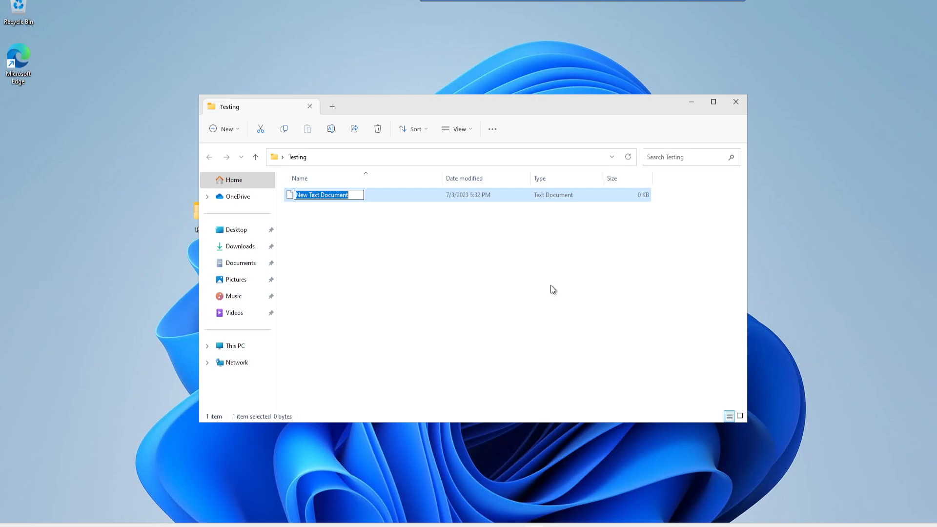
{"action": "type", "text": "Ima"}
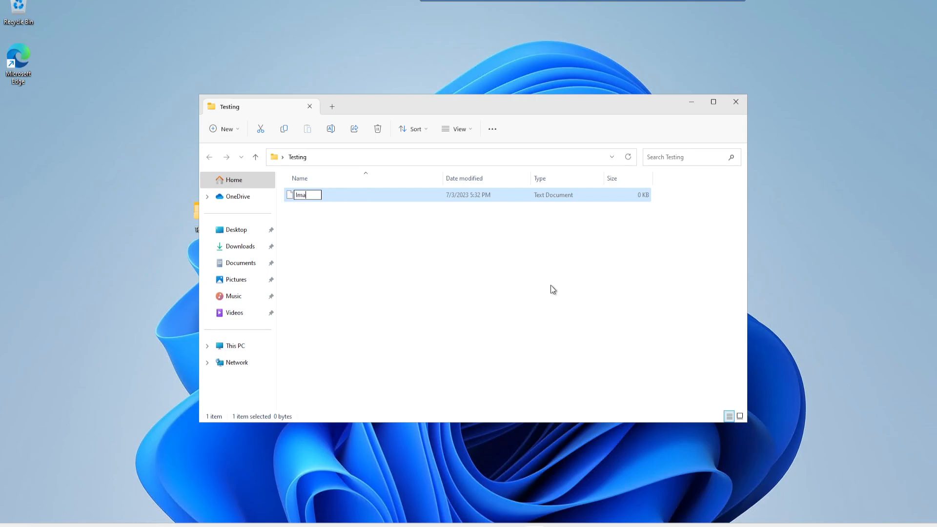
{"action": "type", "text": "ge Testing"}
{"action": "key", "text": "Return"}
{"action": "key", "text": "Return"}
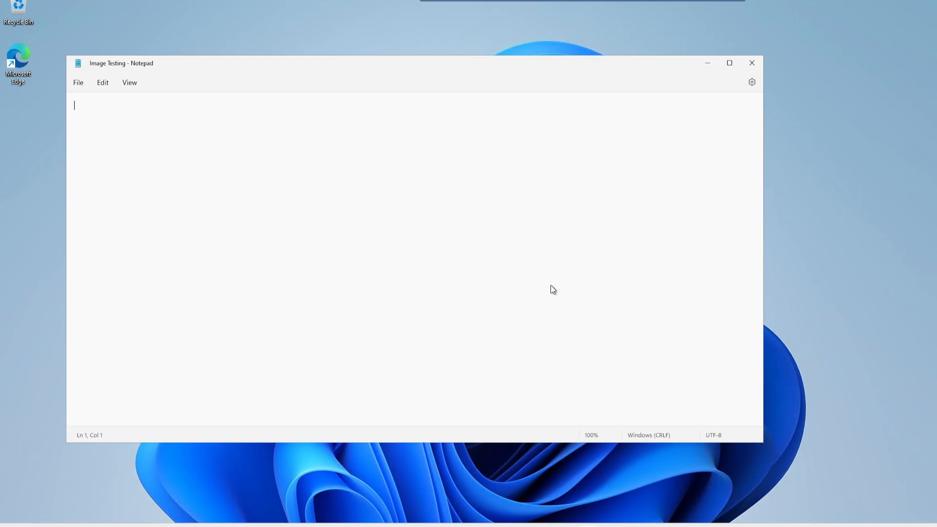
Step: Save 'I am going to create vm template.' in Image Testing, then close Notepad and the Testing folder
{"action": "type", "text": "I am going to "}
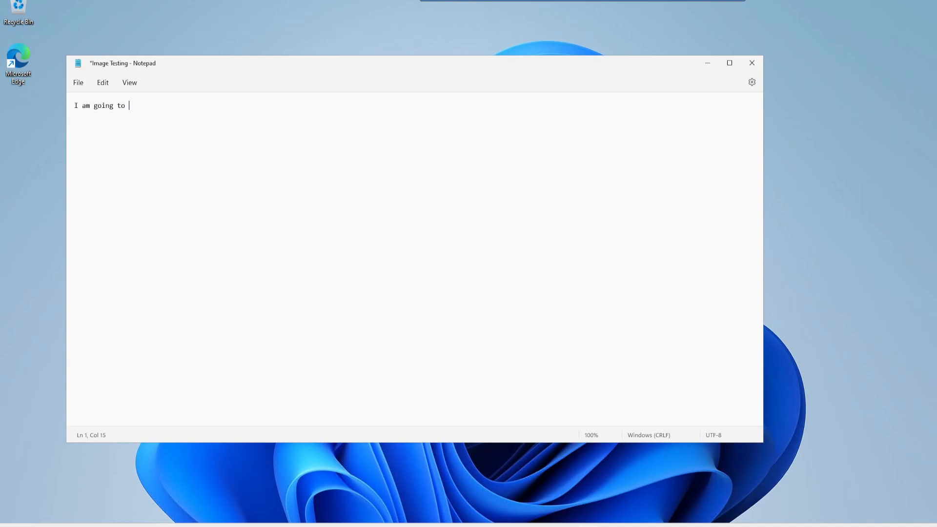
{"action": "type", "text": "create vm template."}
{"action": "key", "text": "ctrl+s"}
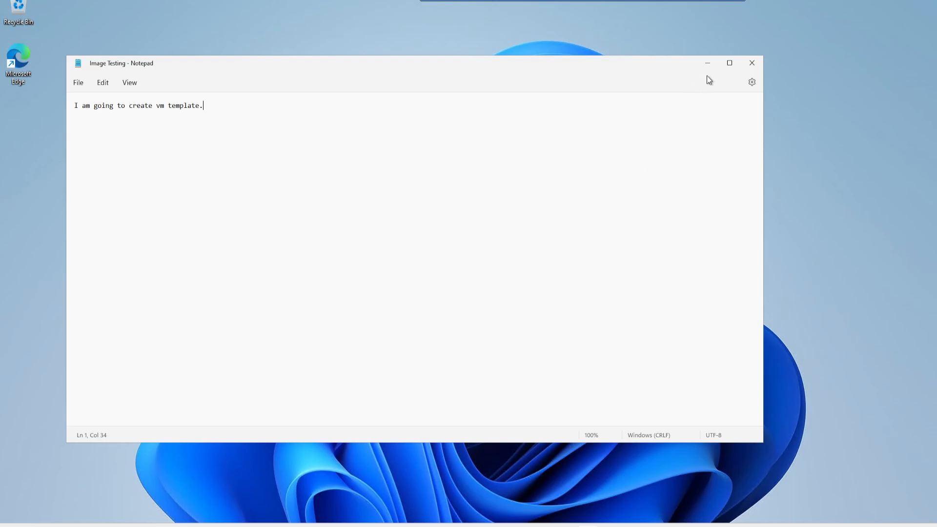
{"action": "left_click", "coordinate": [752, 63]}
{"action": "left_click", "coordinate": [736, 102]}
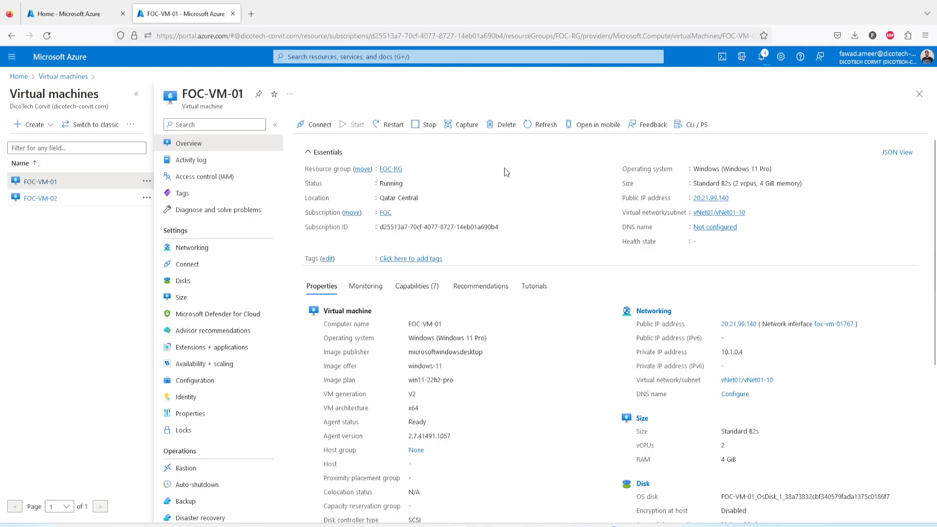
Step: Capture FOC-VM-01 as an image, targeting a new compute gallery named ImageGallery
{"action": "left_click", "coordinate": [468, 126]}
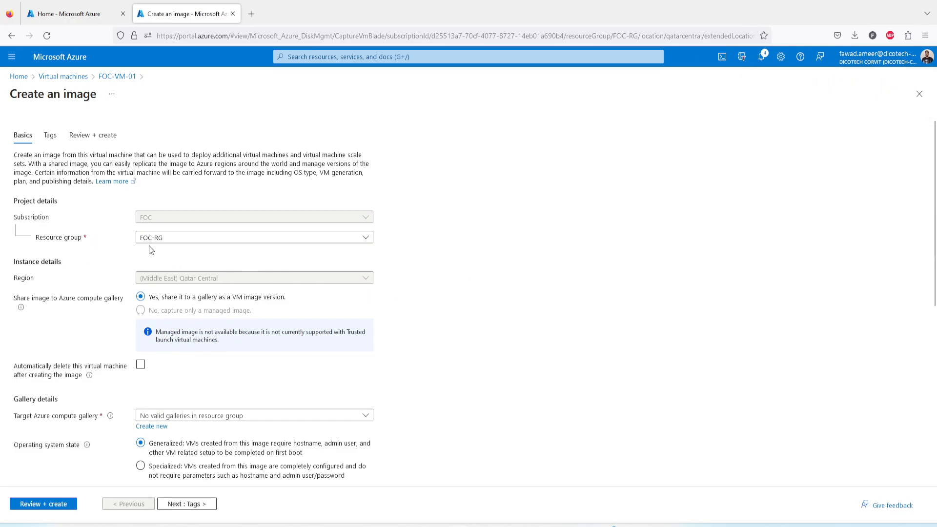
{"action": "scroll", "coordinate": [560, 303], "scroll_direction": "down", "scroll_amount": 3}
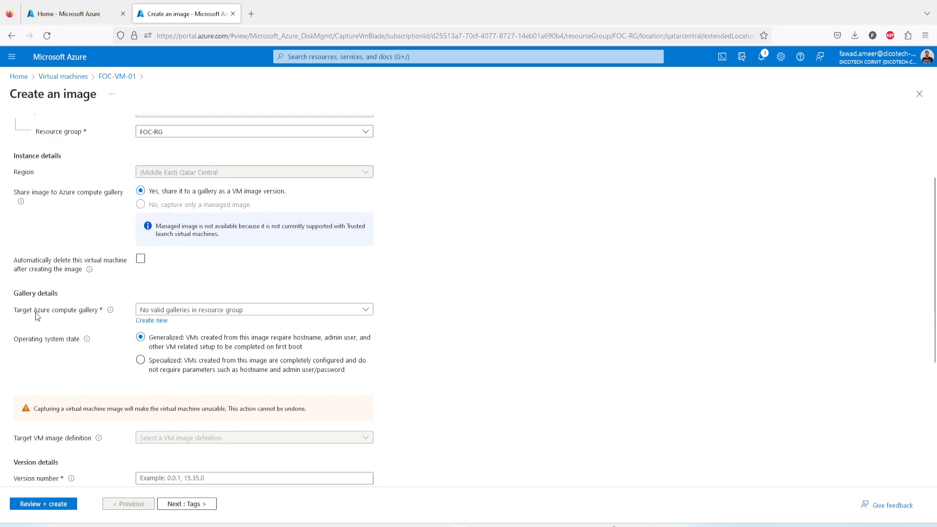
{"action": "mouse_move", "coordinate": [108, 312]}
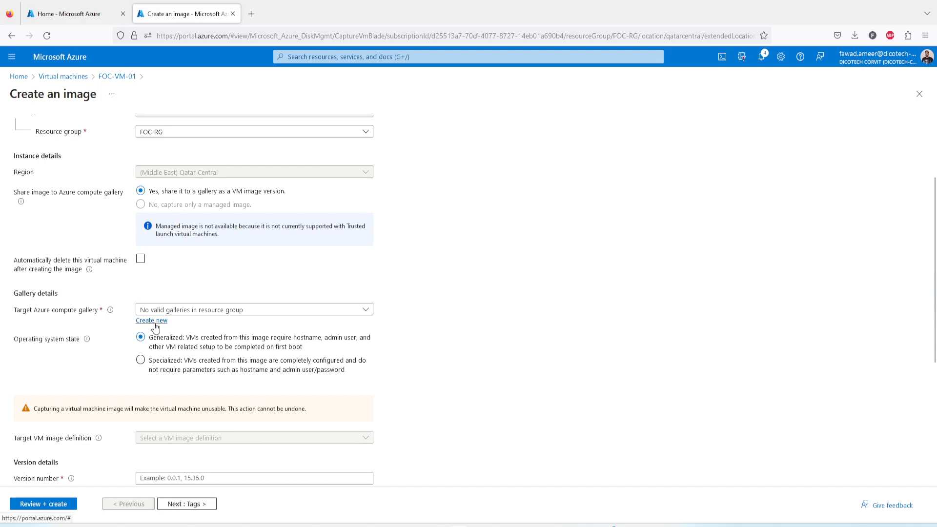
{"action": "left_click", "coordinate": [189, 312]}
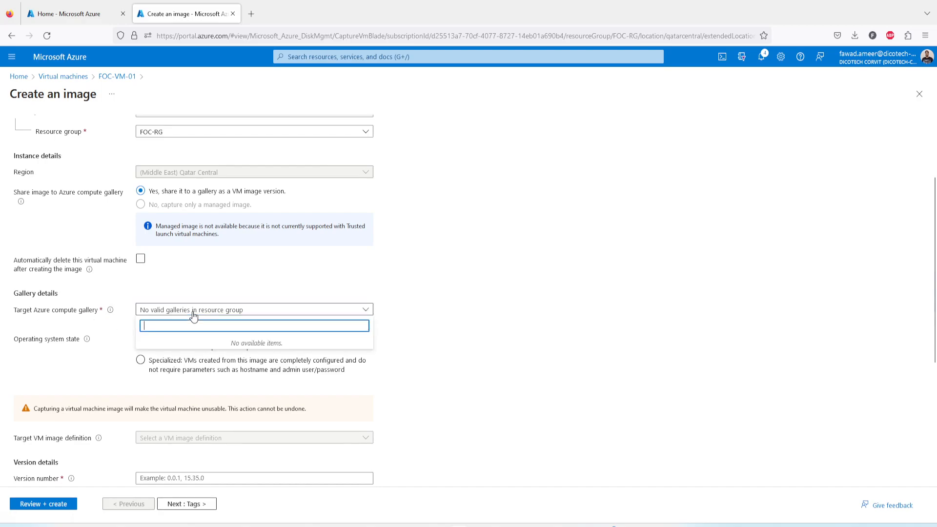
{"action": "left_click", "coordinate": [285, 281]}
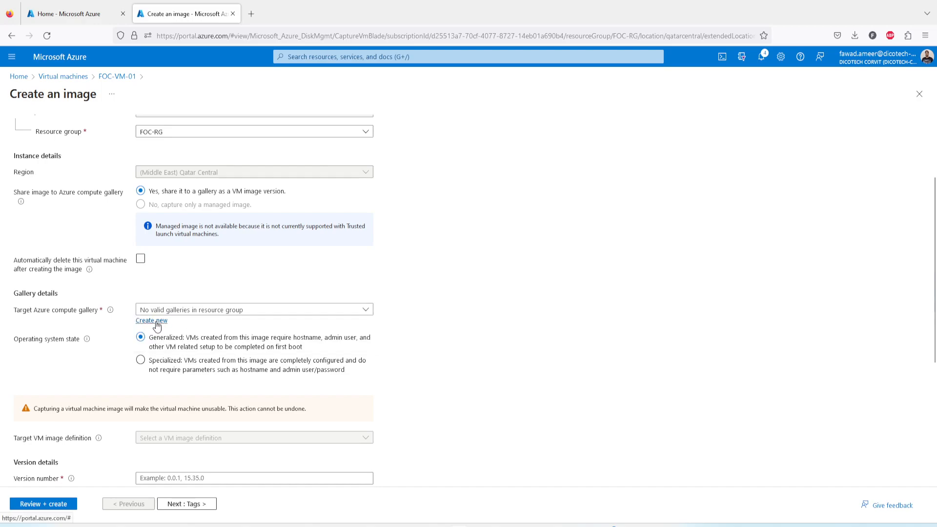
{"action": "left_click", "coordinate": [156, 322]}
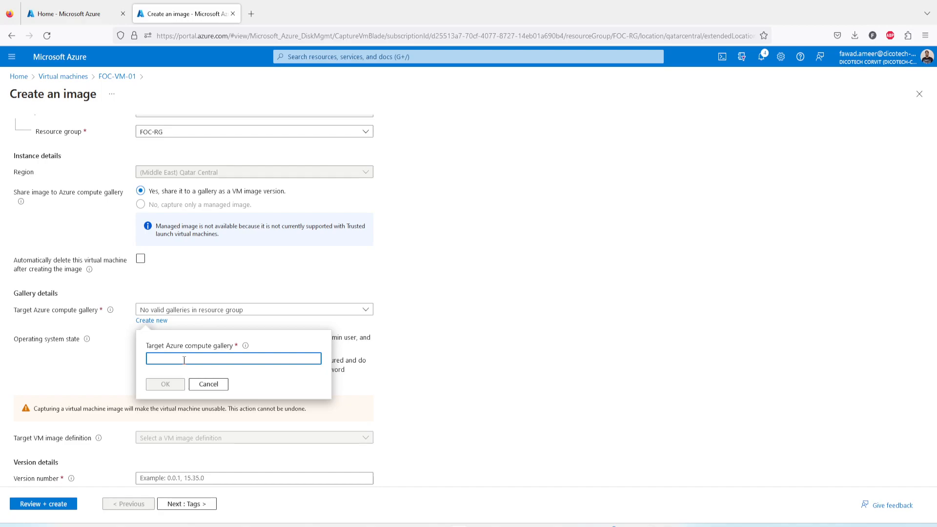
{"action": "type", "text": "Image"}
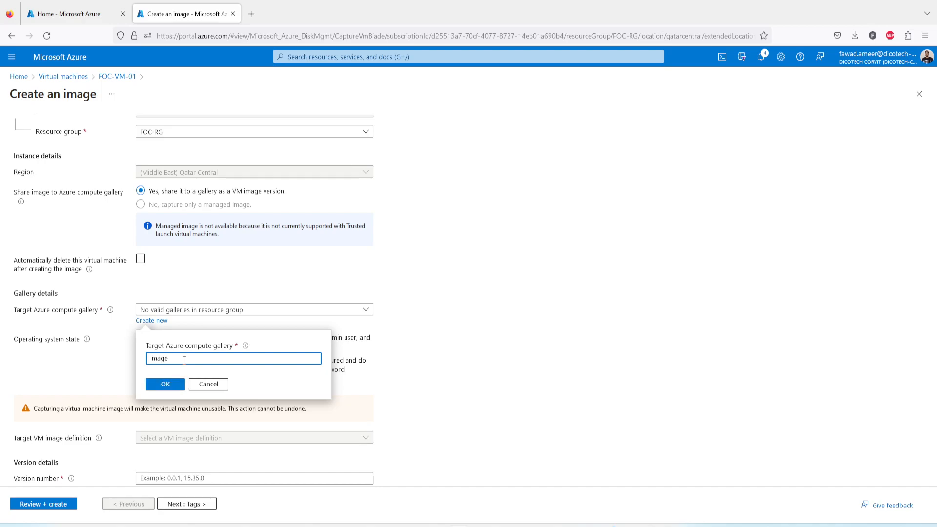
{"action": "type", "text": "Gallery"}
{"action": "left_click", "coordinate": [170, 386]}
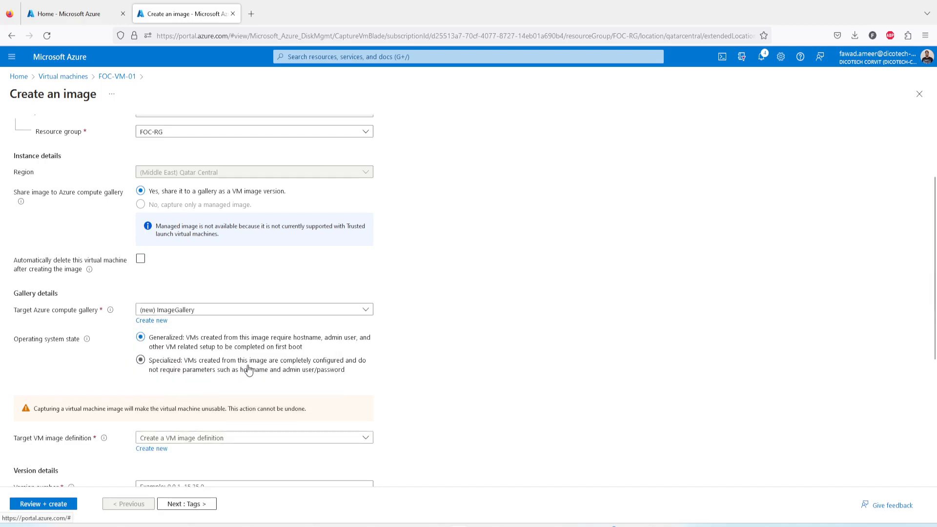
{"action": "scroll", "coordinate": [241, 359], "scroll_direction": "down", "scroll_amount": 2}
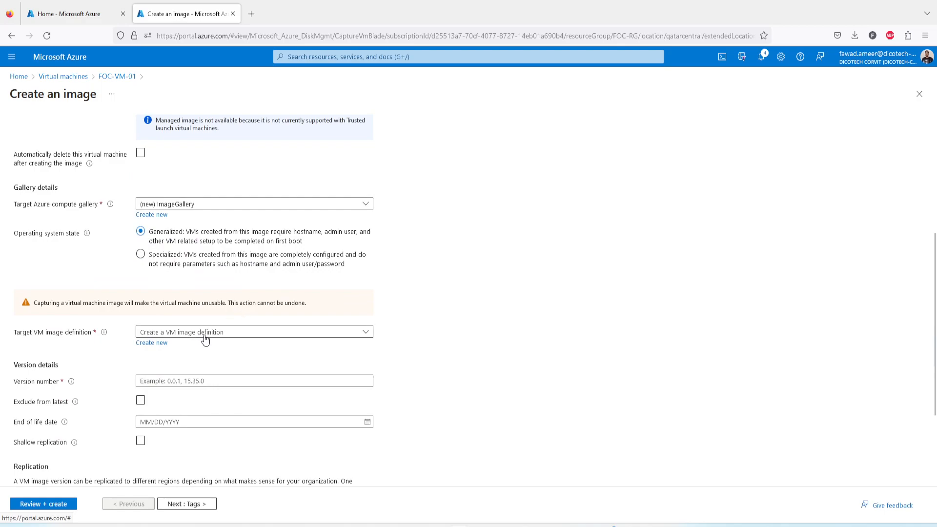
Step: Define a new VM image definition named vmtemplate for the image
{"action": "left_click", "coordinate": [205, 337]}
{"action": "left_click", "coordinate": [456, 303]}
{"action": "left_click", "coordinate": [149, 343]}
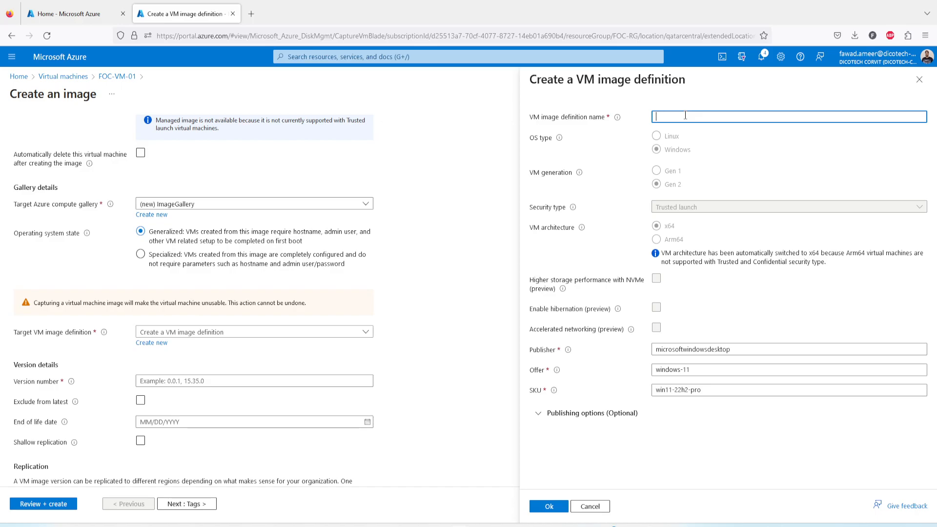
{"action": "type", "text": "vmtemplate"}
{"action": "left_click", "coordinate": [547, 508]}
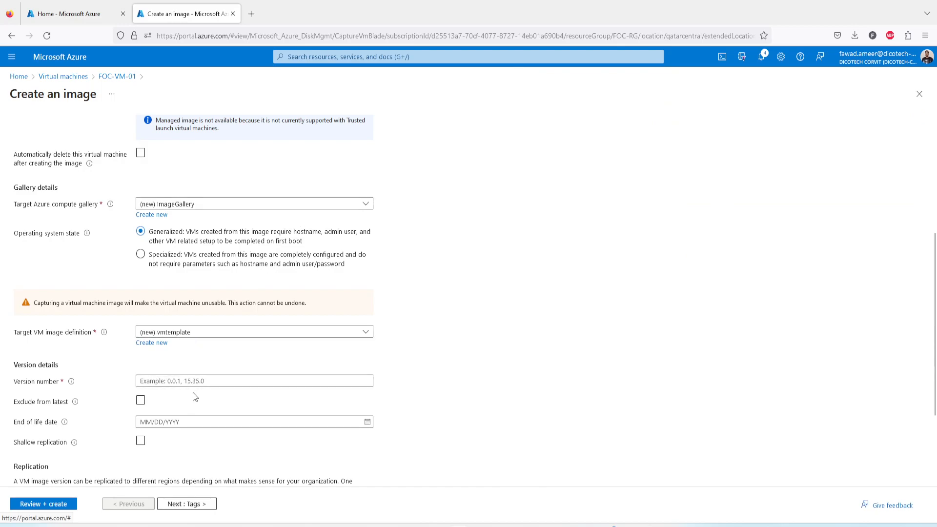
Step: Replace the invalid version number text with 0.0.1
{"action": "scroll", "coordinate": [192, 392], "scroll_direction": "down", "scroll_amount": 2}
{"action": "left_click", "coordinate": [191, 330]}
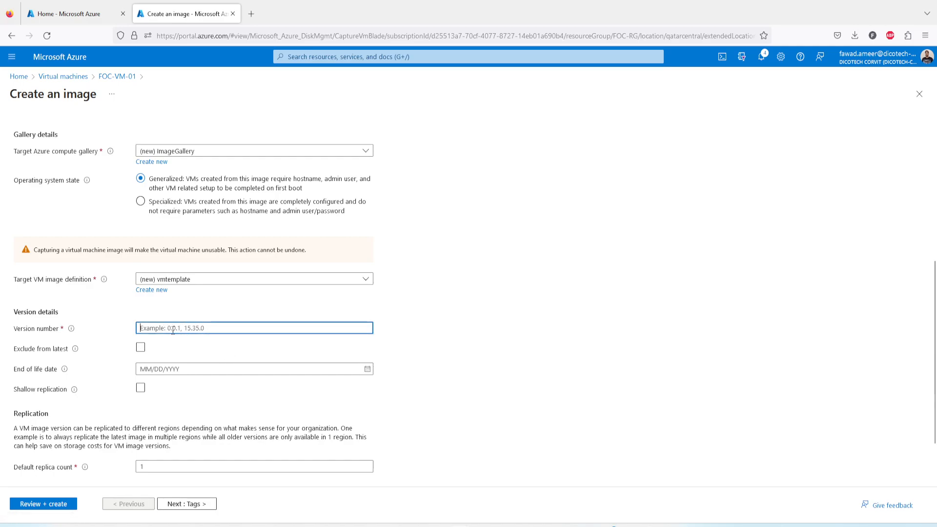
{"action": "type", "text": "im"}
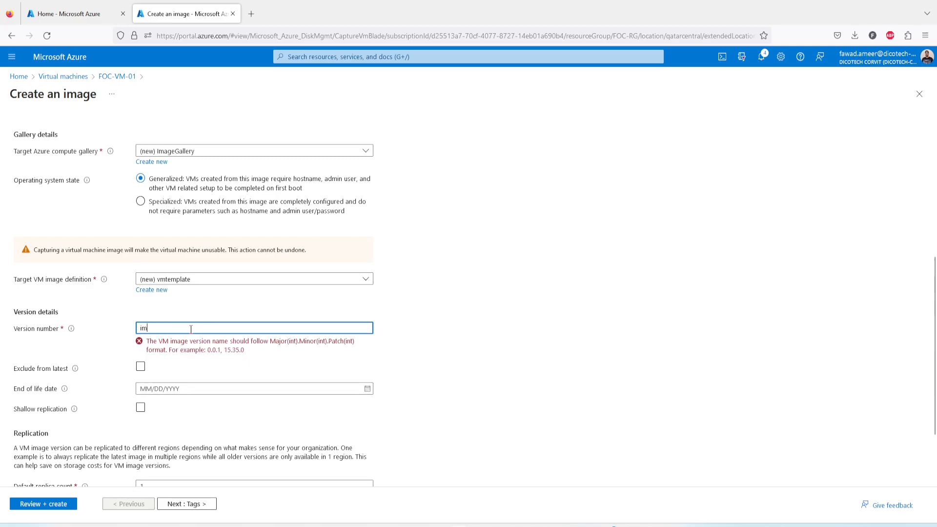
{"action": "key", "text": "BackSpace"}
{"action": "key", "text": "BackSpace"}
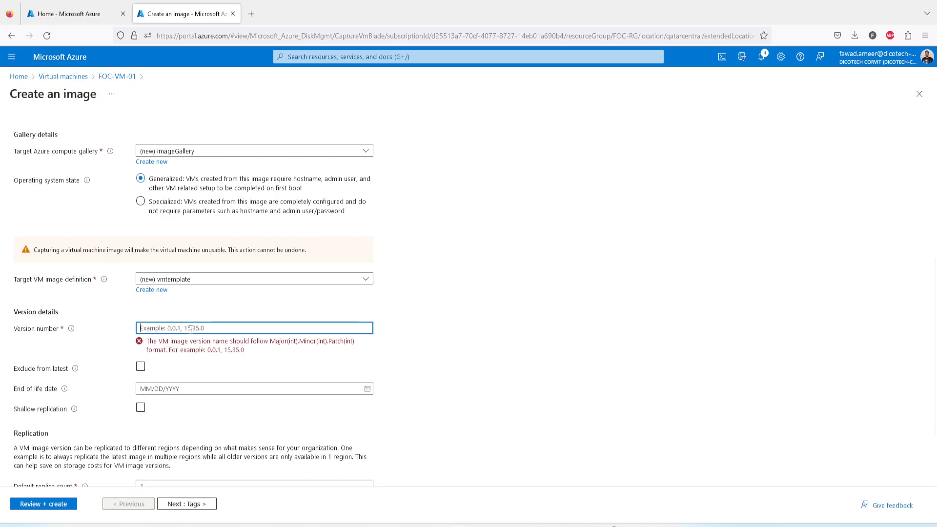
{"action": "type", "text": "0.0.1"}
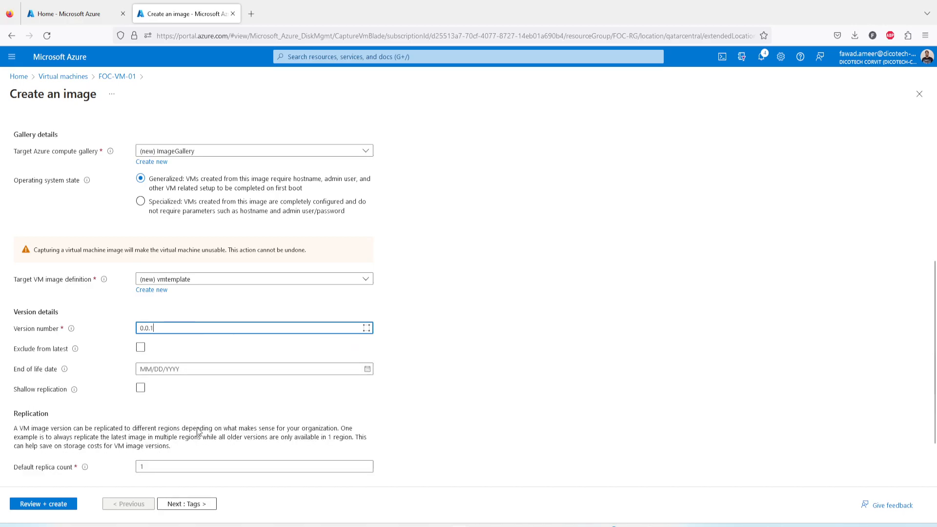
Step: Submit the image settings with Review + create, then switch to the Azure Home tab
{"action": "left_click", "coordinate": [140, 386]}
{"action": "scroll", "coordinate": [271, 395], "scroll_direction": "down", "scroll_amount": 3}
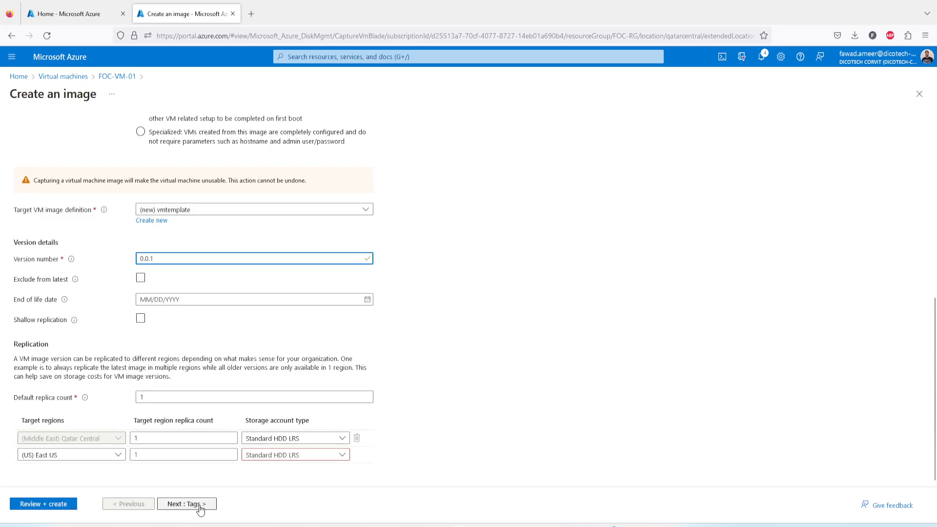
{"action": "scroll", "coordinate": [106, 269], "scroll_direction": "up", "scroll_amount": 10}
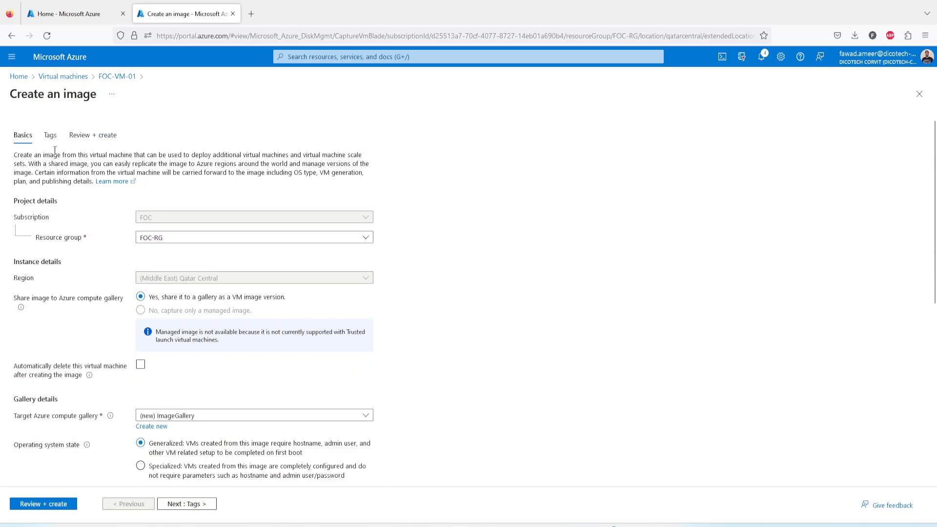
{"action": "scroll", "coordinate": [140, 398], "scroll_direction": "down", "scroll_amount": 5}
{"action": "left_click", "coordinate": [64, 504]}
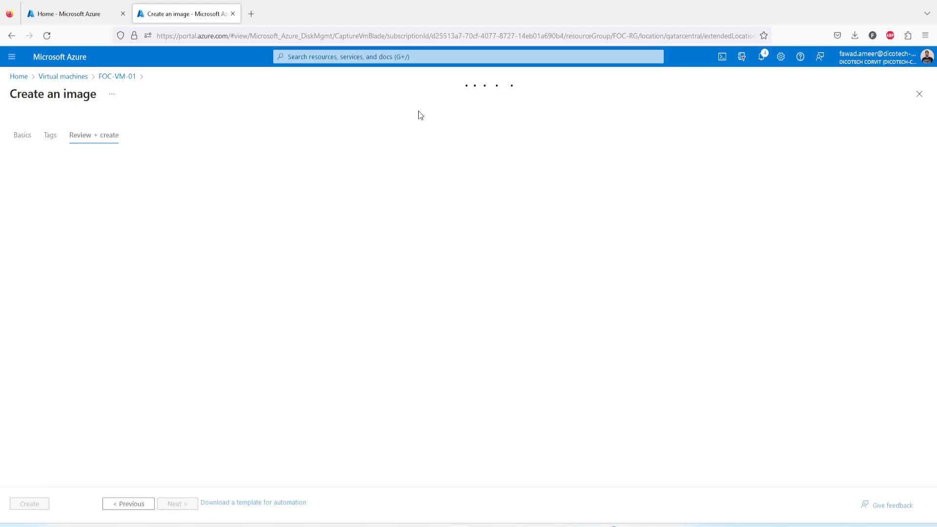
{"action": "left_click", "coordinate": [77, 19]}
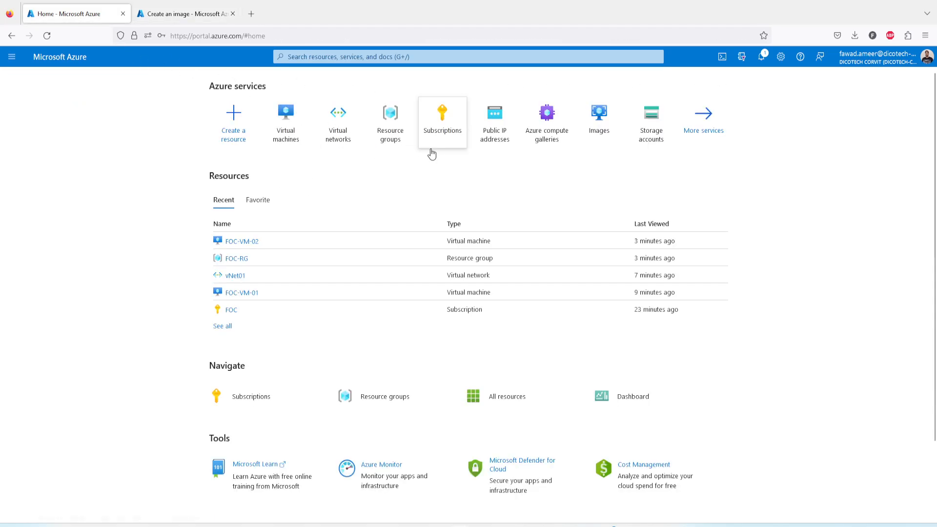
Step: Search 'gallery' and reach the Azure compute galleries list, currently showing no galleries
{"action": "left_click", "coordinate": [393, 57]}
{"action": "type", "text": "gall"}
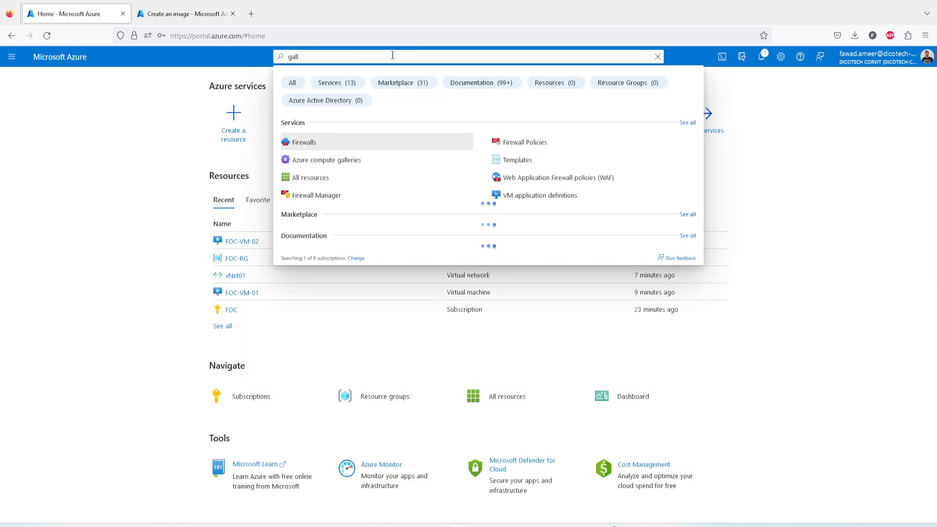
{"action": "type", "text": "ery"}
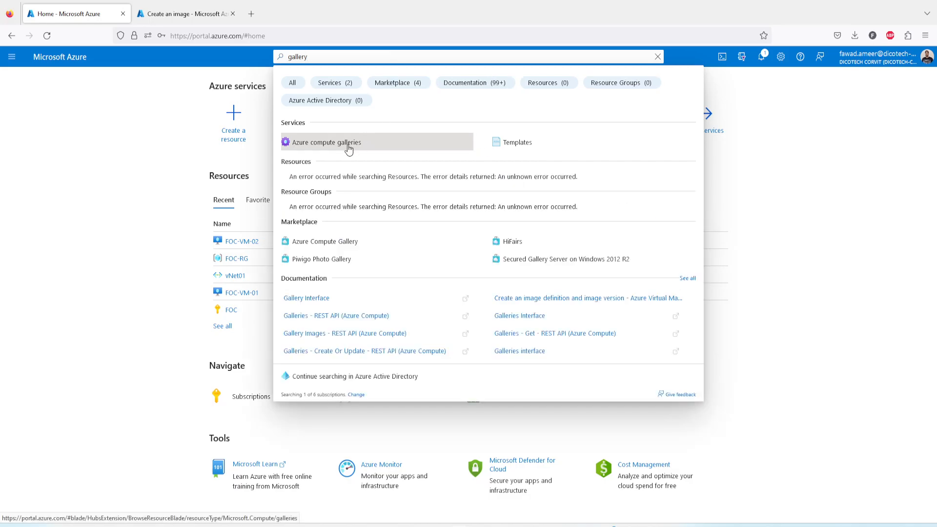
{"action": "left_click", "coordinate": [341, 243]}
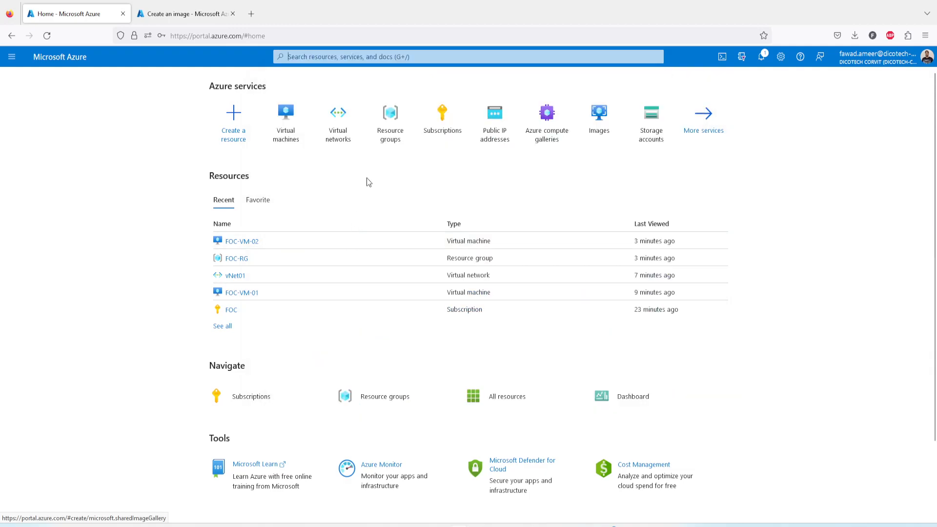
{"action": "left_click", "coordinate": [556, 137]}
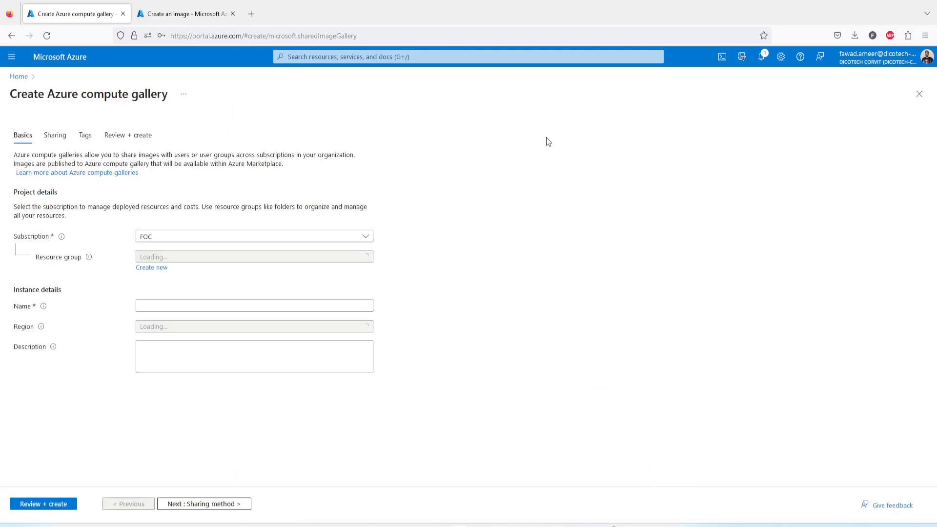
{"action": "left_click", "coordinate": [21, 77]}
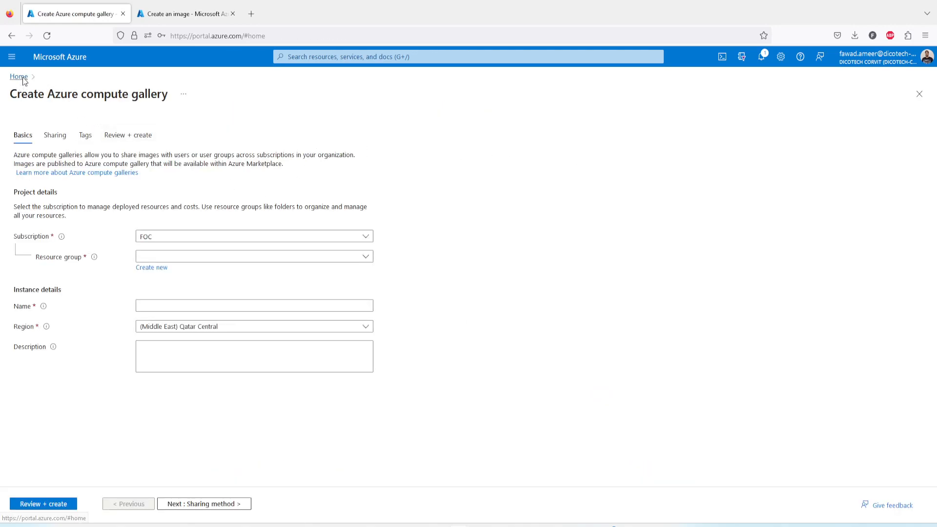
{"action": "left_click", "coordinate": [546, 135]}
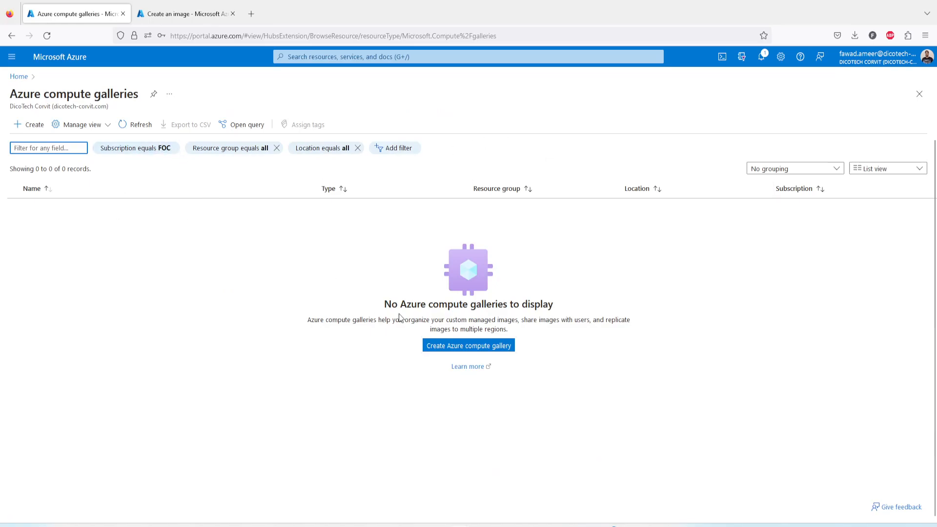
Step: Create vmtemplate image version 0.0.1 in ImageGallery from the review page
{"action": "left_click", "coordinate": [204, 14]}
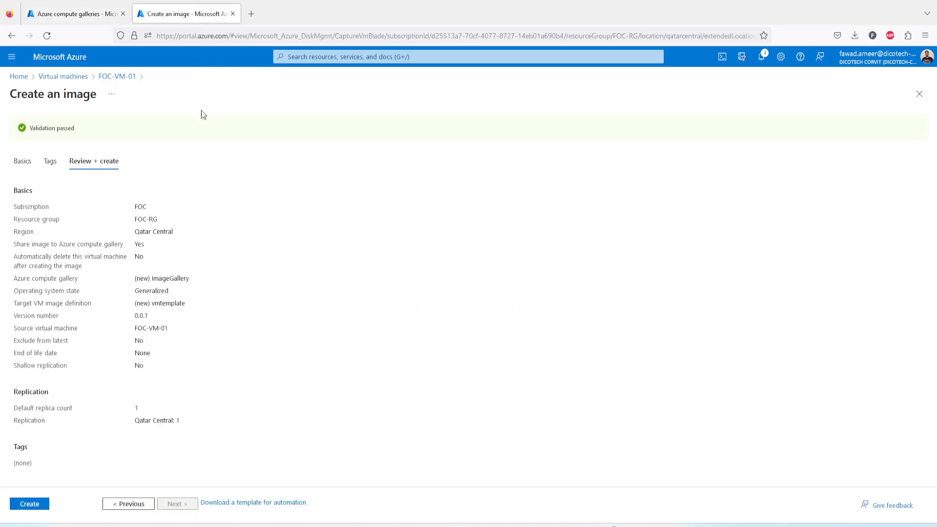
{"action": "left_click", "coordinate": [30, 504]}
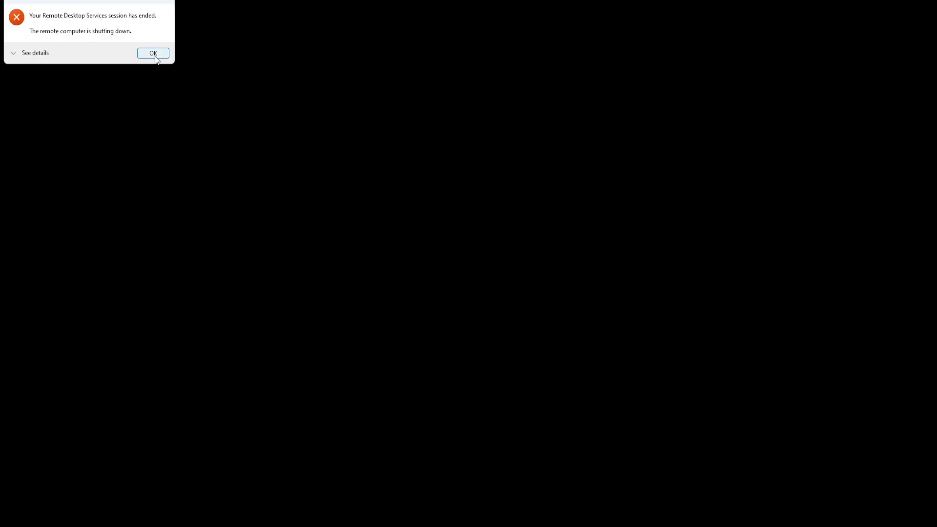
Step: Dismiss the Remote Desktop notice that FOC-VM-01 is shutting down
{"action": "left_click", "coordinate": [153, 53]}
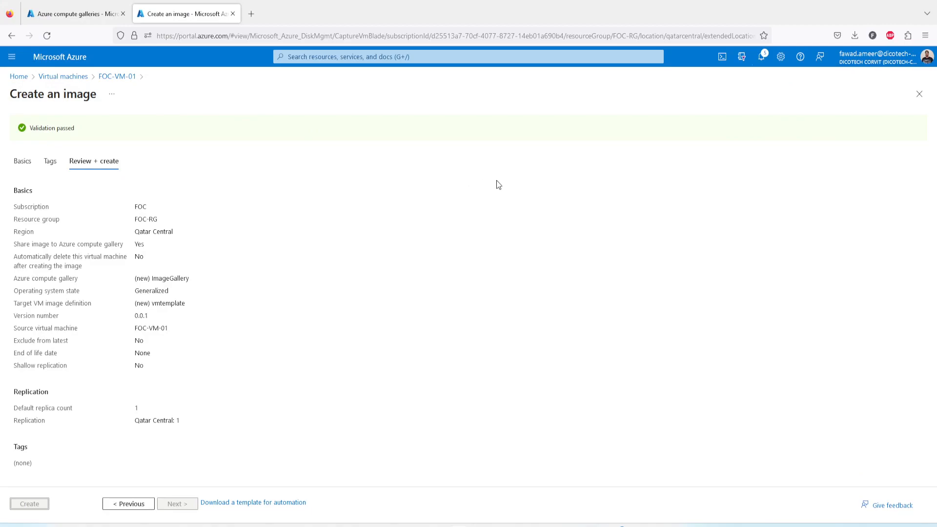
Step: Track the capture through notifications and gallery refreshes until the CaptureVM deployment overview appears
{"action": "left_click", "coordinate": [761, 57]}
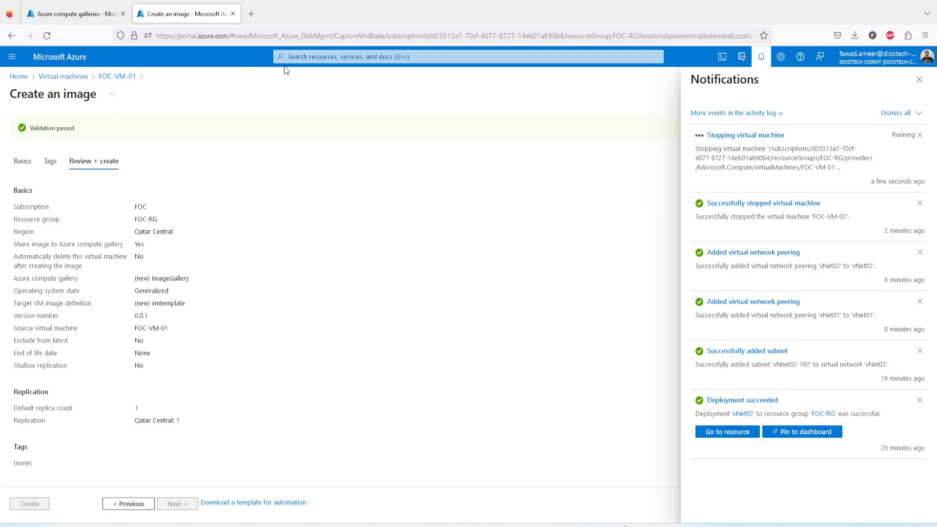
{"action": "left_click", "coordinate": [77, 21]}
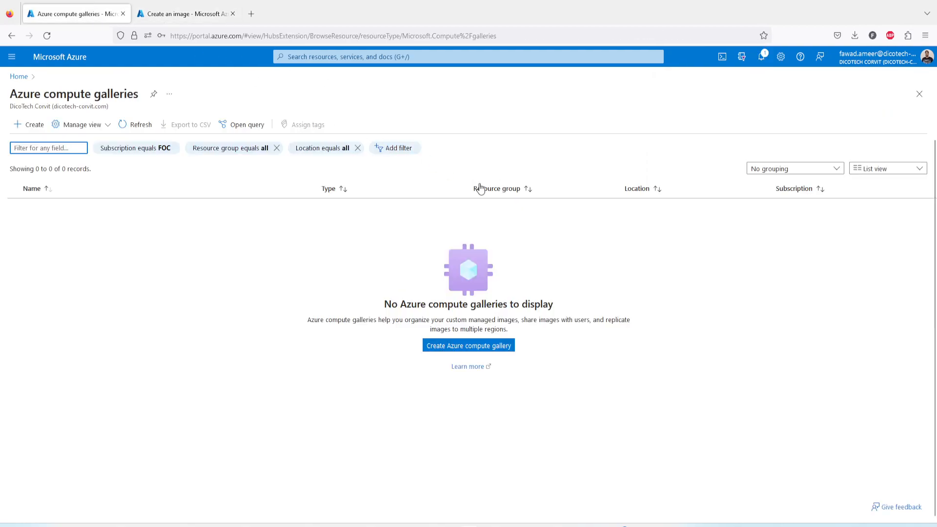
{"action": "left_click", "coordinate": [138, 126]}
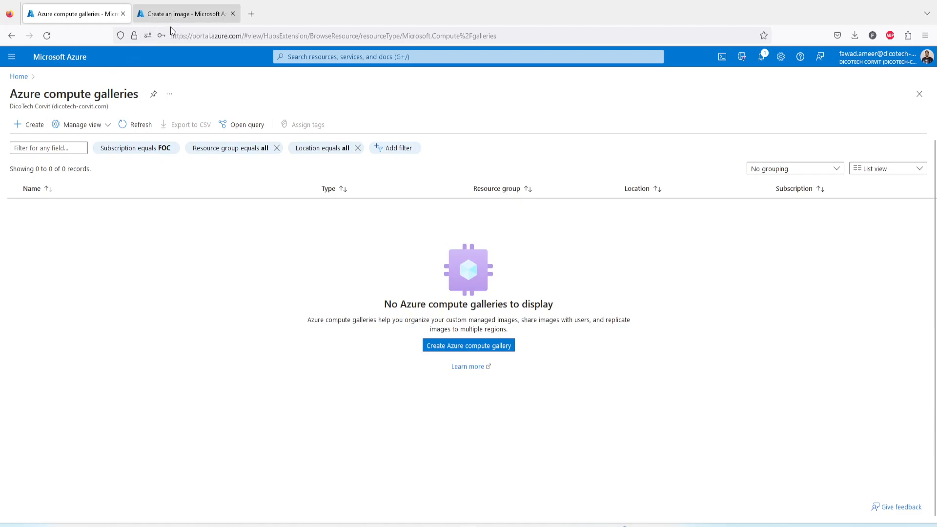
{"action": "left_click", "coordinate": [140, 125]}
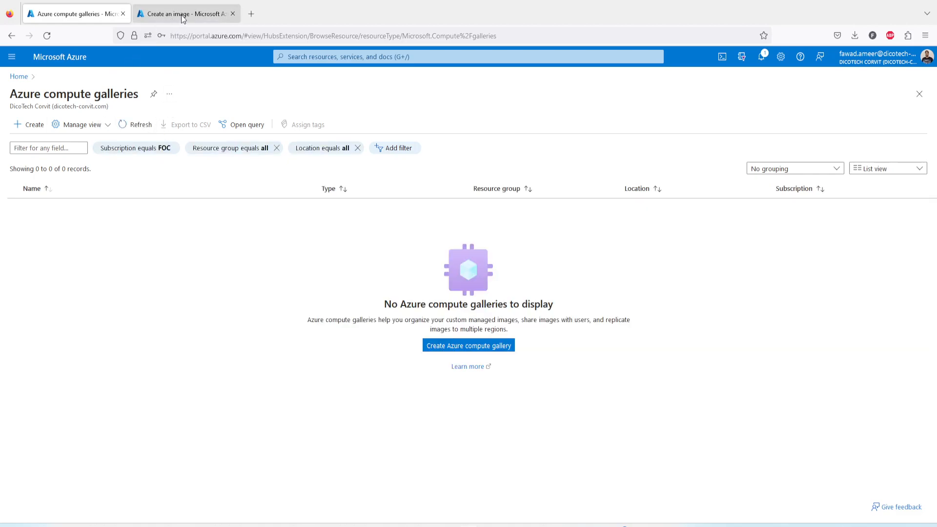
{"action": "left_click", "coordinate": [183, 17]}
{"action": "left_click", "coordinate": [74, 14]}
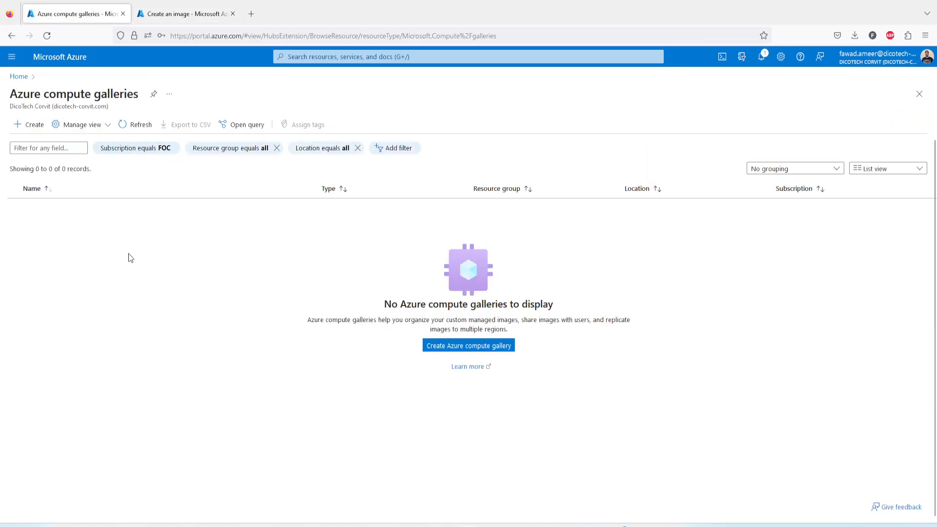
{"action": "left_click", "coordinate": [181, 19]}
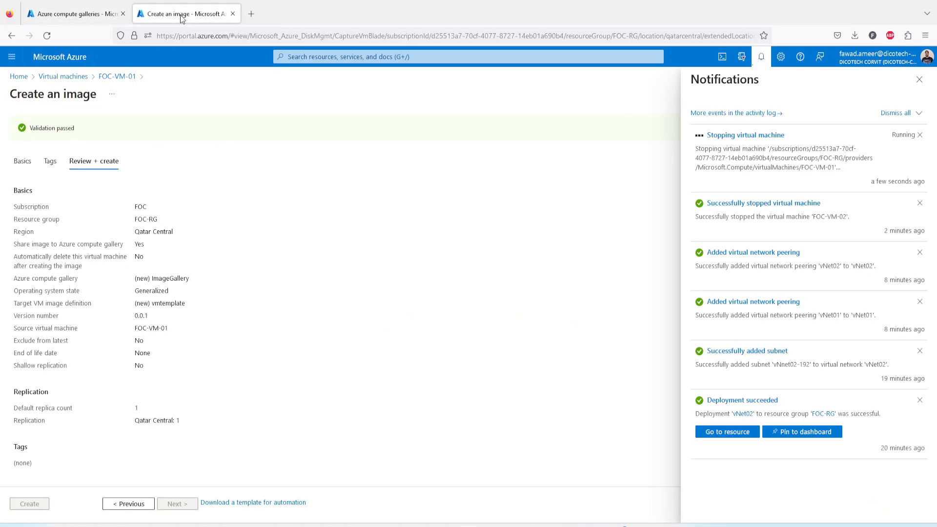
{"action": "left_click", "coordinate": [98, 14]}
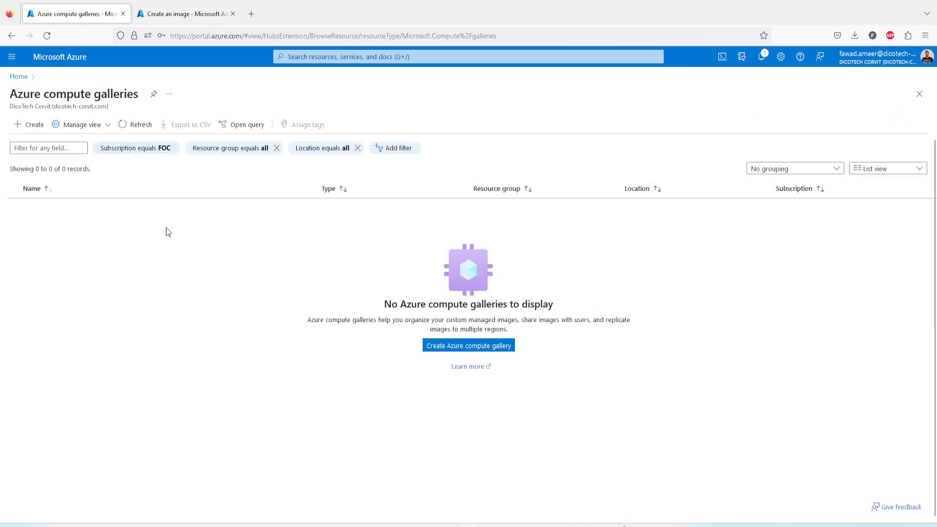
{"action": "left_click", "coordinate": [182, 13]}
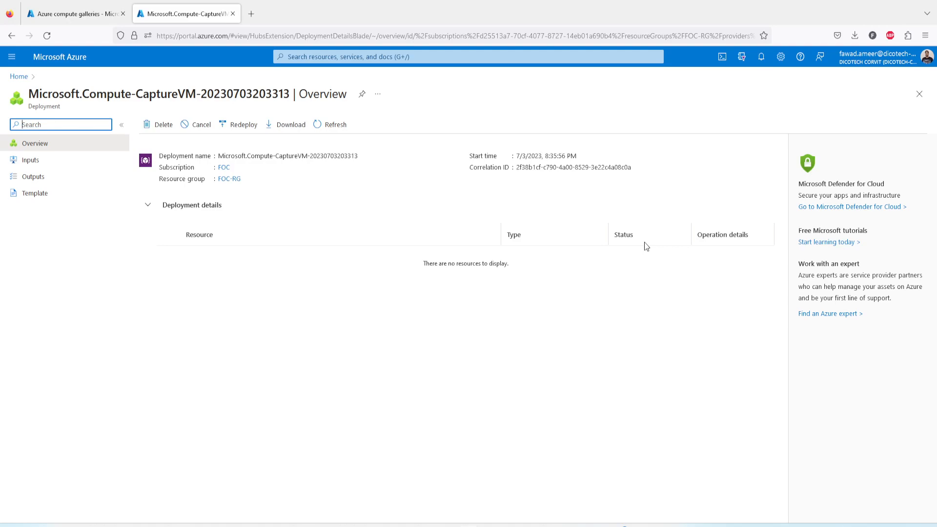
Step: Refresh the compute galleries list, checking the capture deployment, until ImageGallery shows under FOC-RG
{"action": "left_click", "coordinate": [80, 14]}
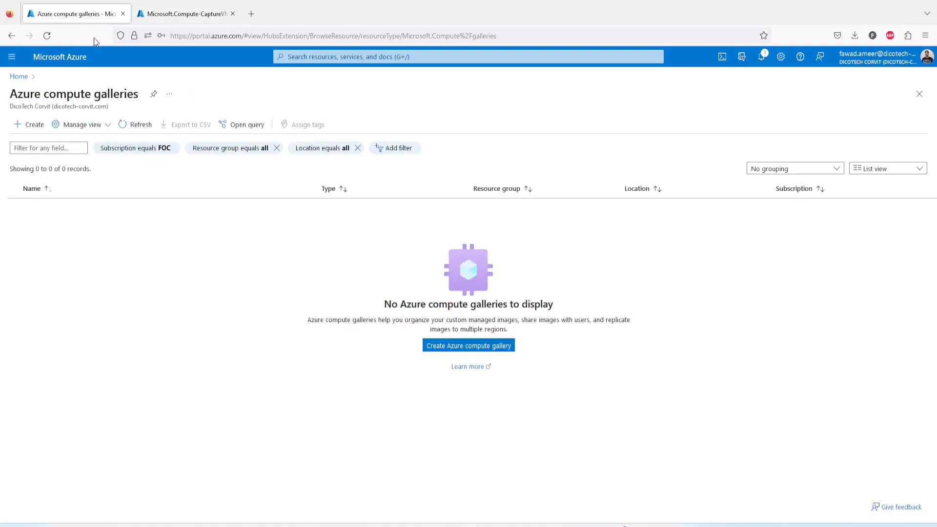
{"action": "left_click", "coordinate": [135, 128]}
{"action": "left_click", "coordinate": [140, 126]}
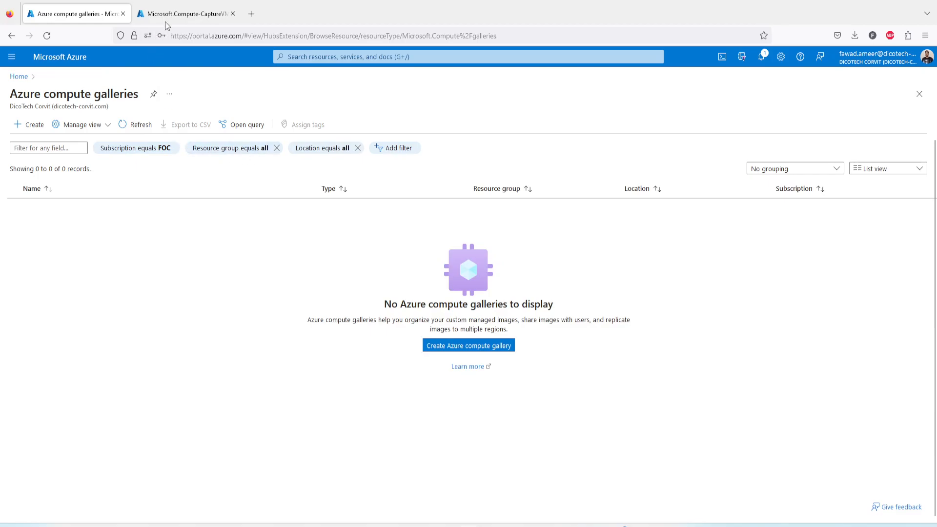
{"action": "left_click", "coordinate": [202, 14]}
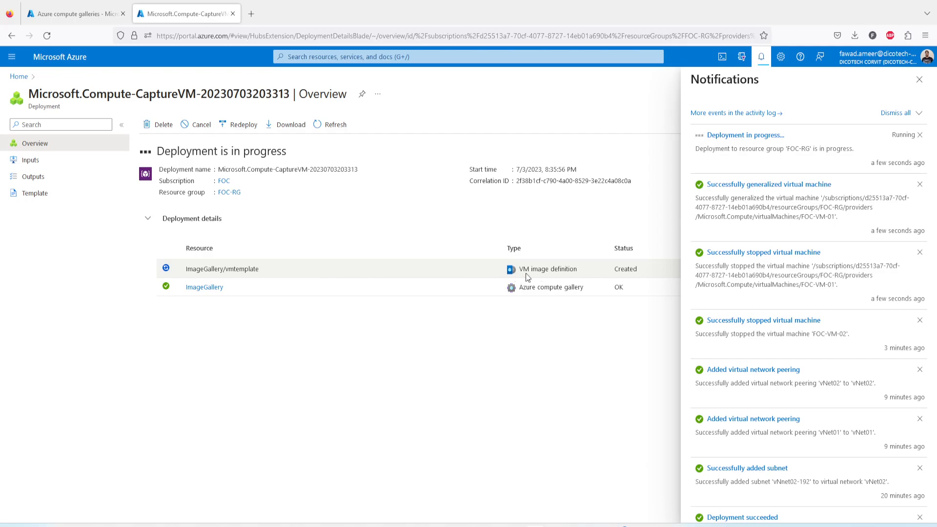
{"action": "left_click", "coordinate": [66, 17]}
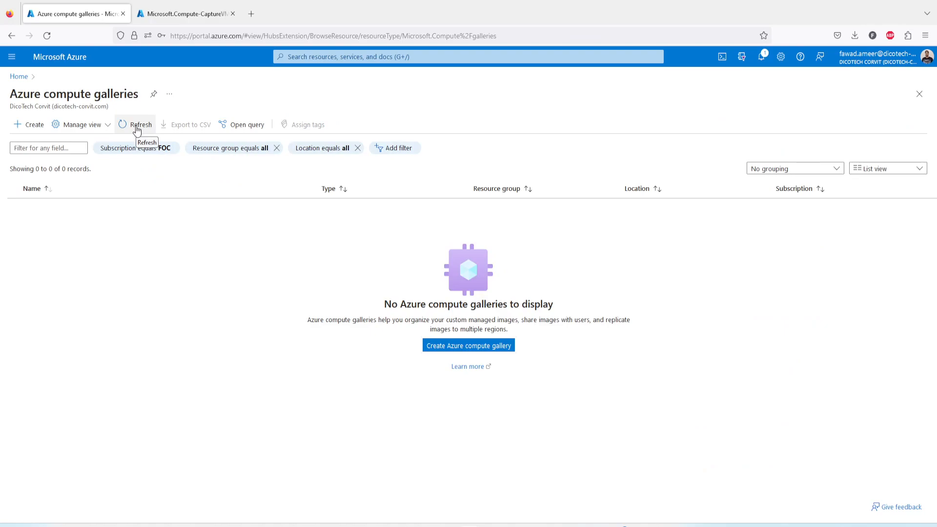
{"action": "left_click", "coordinate": [137, 130]}
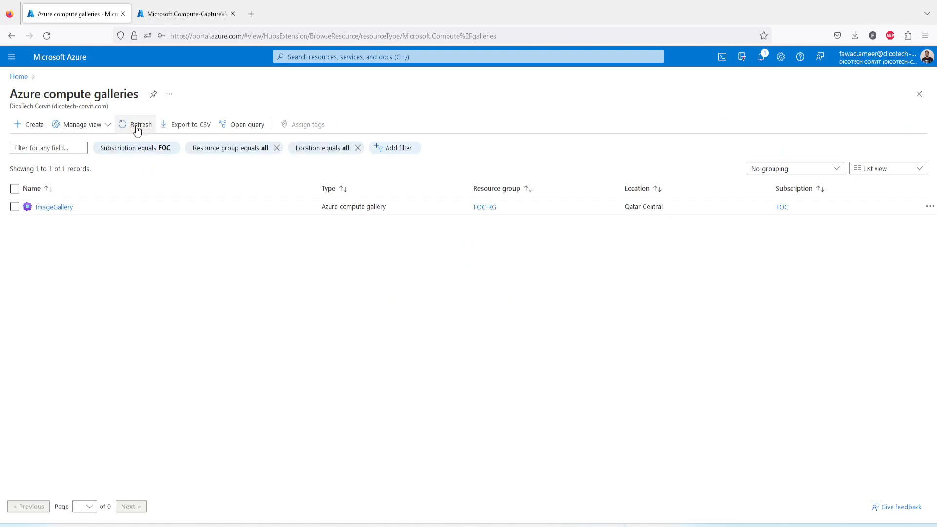
Step: Open the ImageGallery resource and check the image capture deployment's progress
{"action": "left_click", "coordinate": [55, 208]}
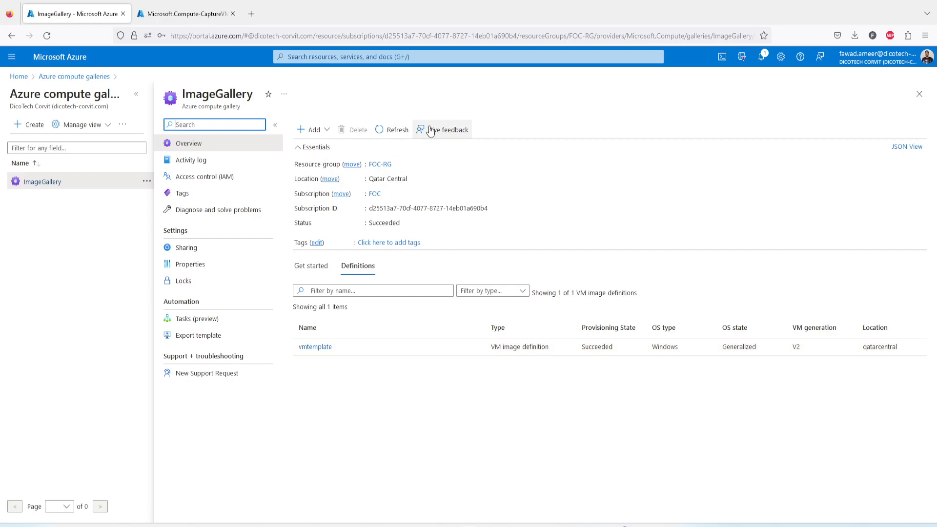
{"action": "left_click", "coordinate": [192, 16]}
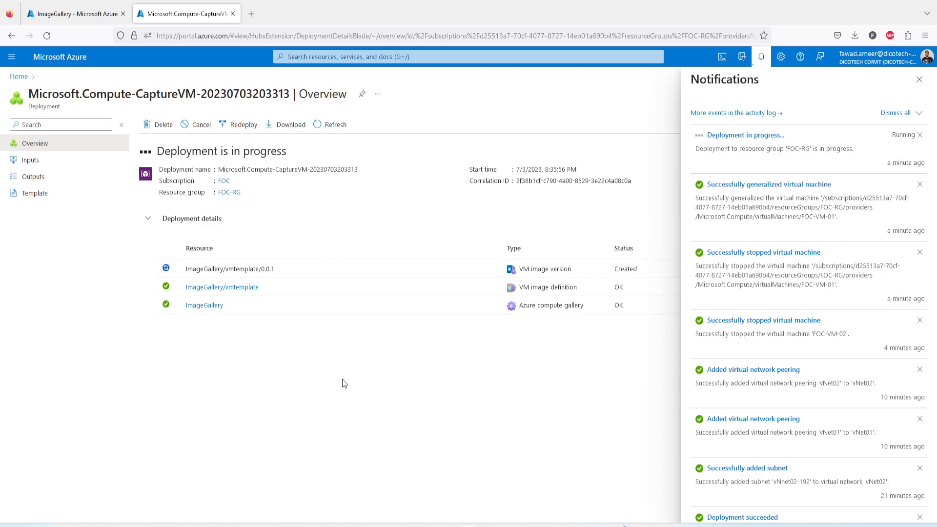
{"action": "left_click", "coordinate": [85, 15]}
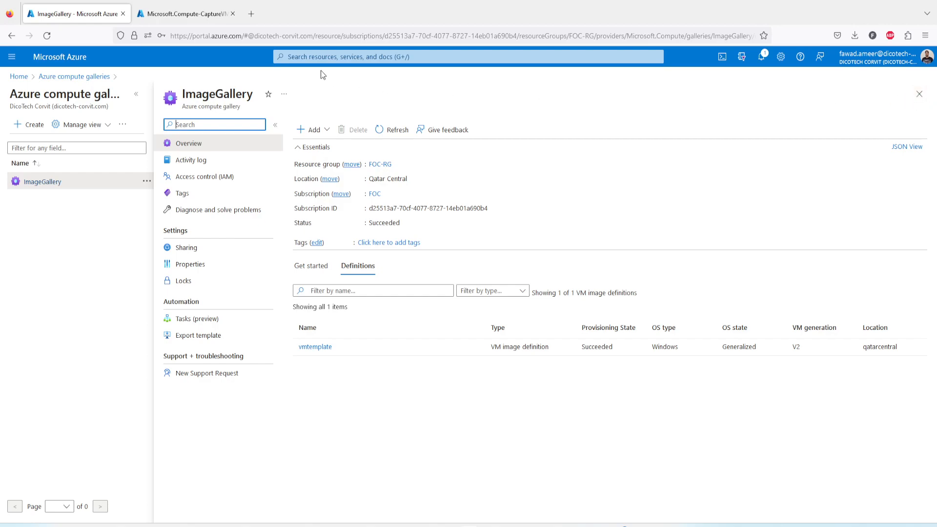
{"action": "left_click", "coordinate": [188, 14]}
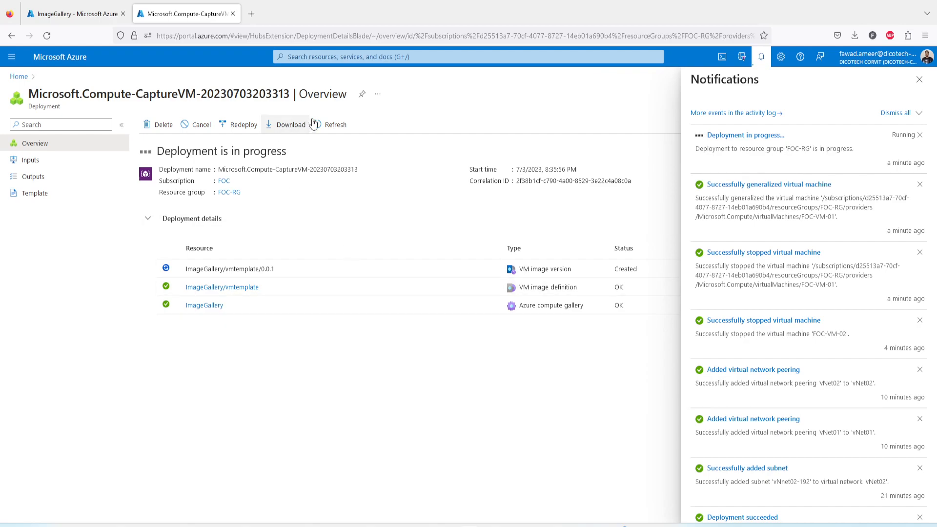
Step: Reload the deployment and gallery, then open the vmtemplate image definition
{"action": "left_click", "coordinate": [334, 125]}
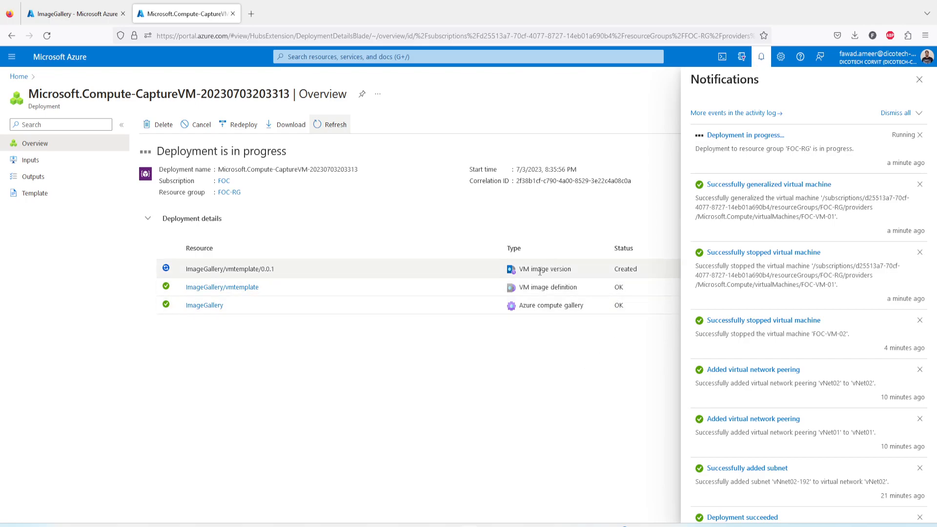
{"action": "left_click", "coordinate": [88, 16]}
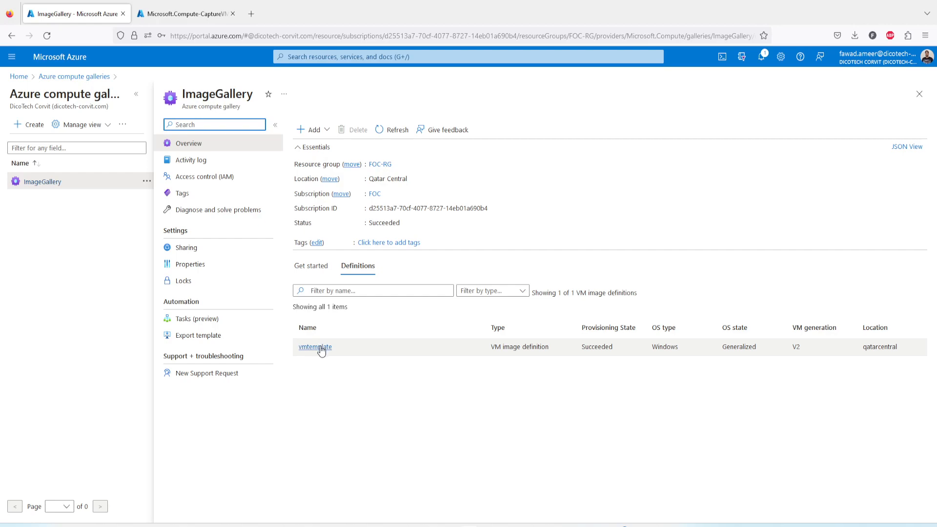
{"action": "left_click", "coordinate": [393, 129]}
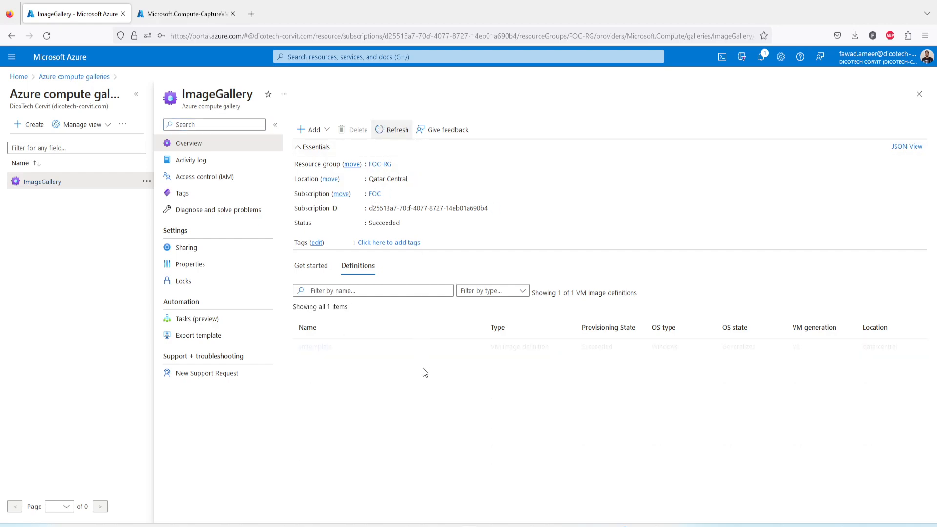
{"action": "left_click", "coordinate": [311, 347]}
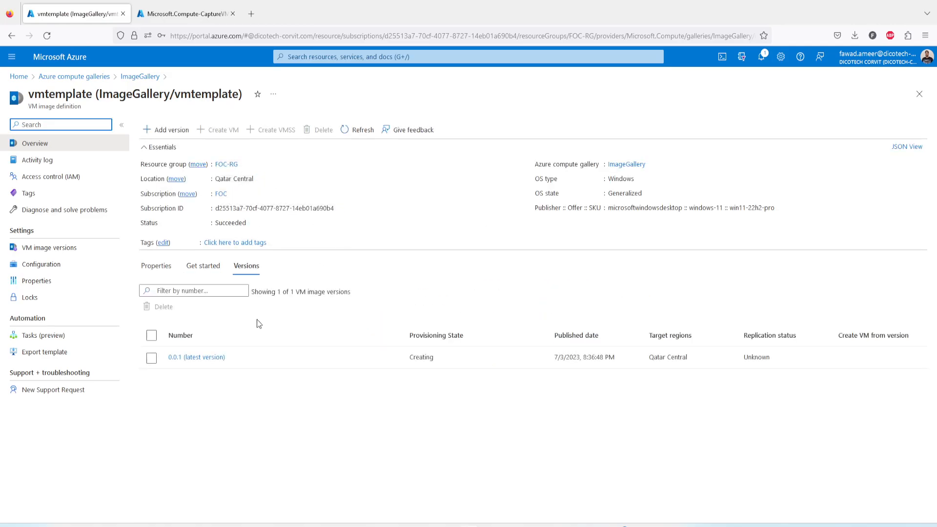
Step: Select version 0.0.1, review vmtemplate's VM image versions and Configuration, then go back to ImageGallery
{"action": "left_click", "coordinate": [152, 359]}
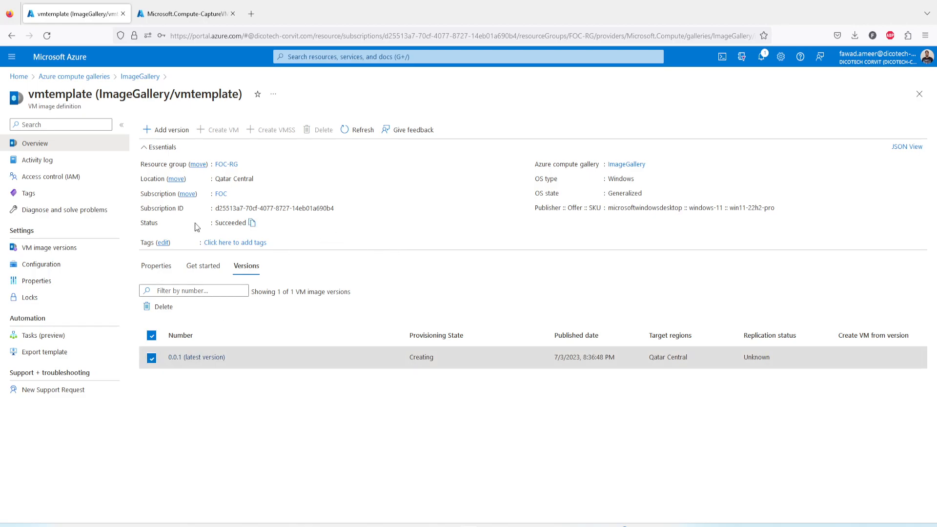
{"action": "left_click", "coordinate": [55, 249]}
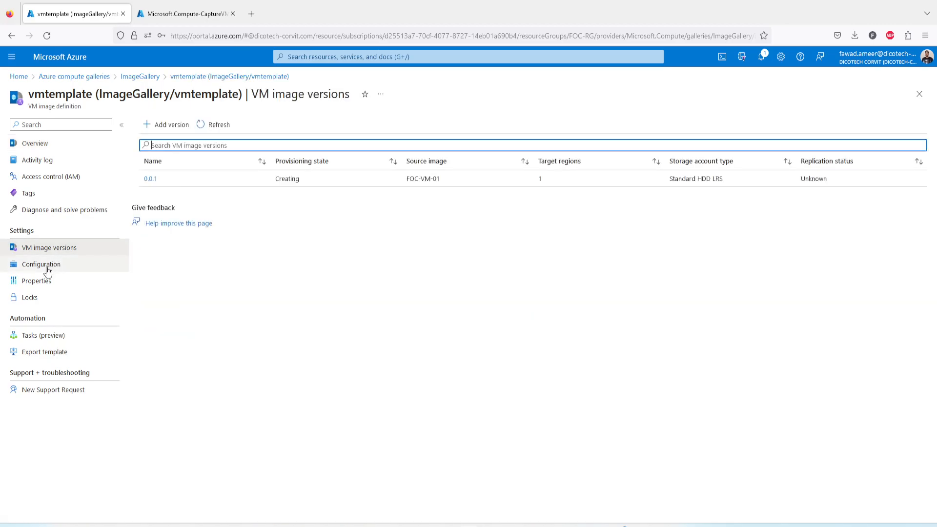
{"action": "left_click", "coordinate": [47, 267]}
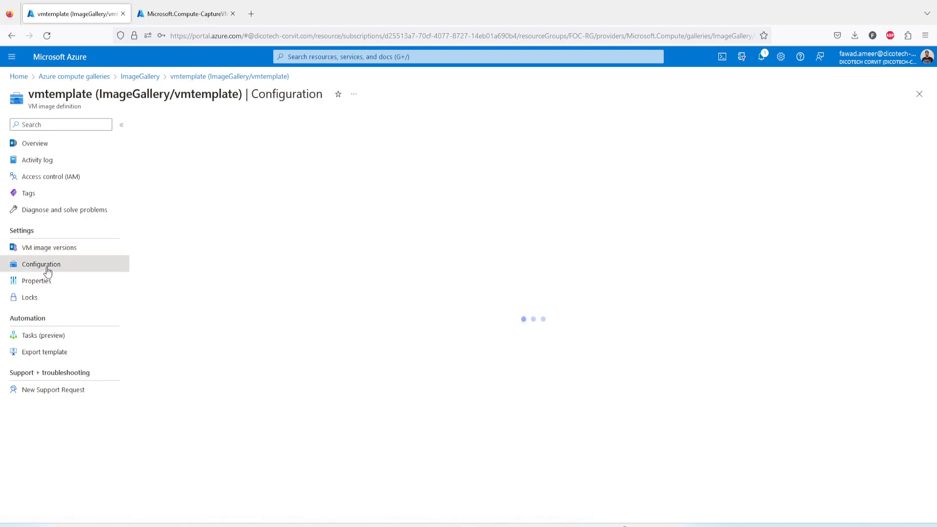
{"action": "left_click", "coordinate": [55, 250]}
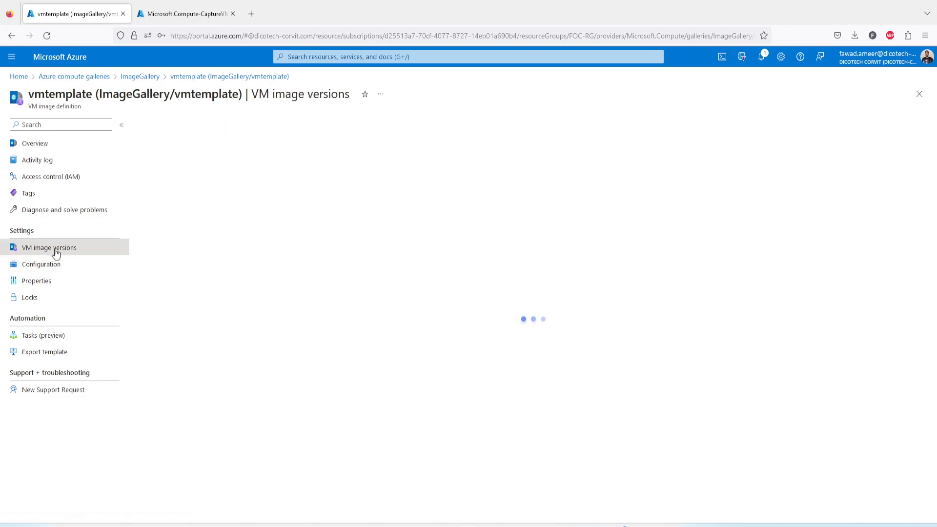
{"action": "left_click", "coordinate": [151, 77]}
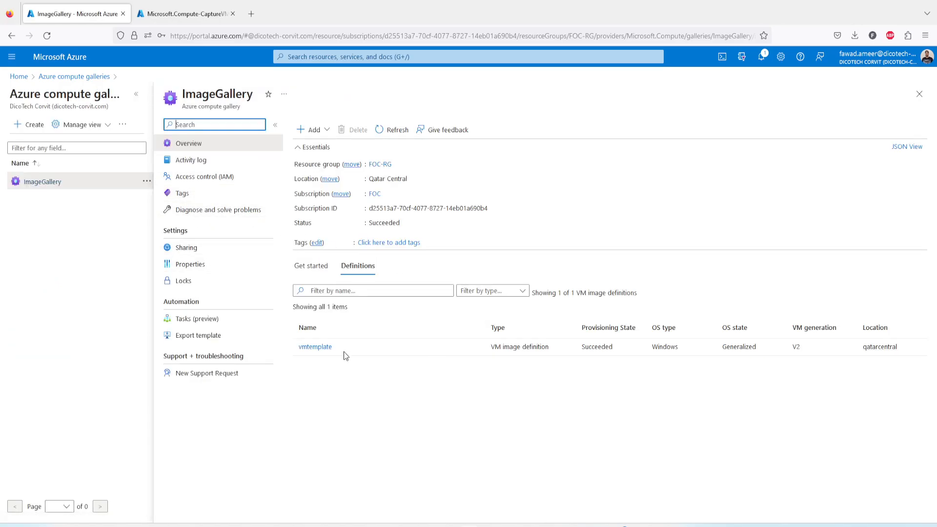
Step: Check ImageGallery's Properties and Sharing, then navigate through vmtemplate to version 0.0.1's details
{"action": "left_click", "coordinate": [205, 264]}
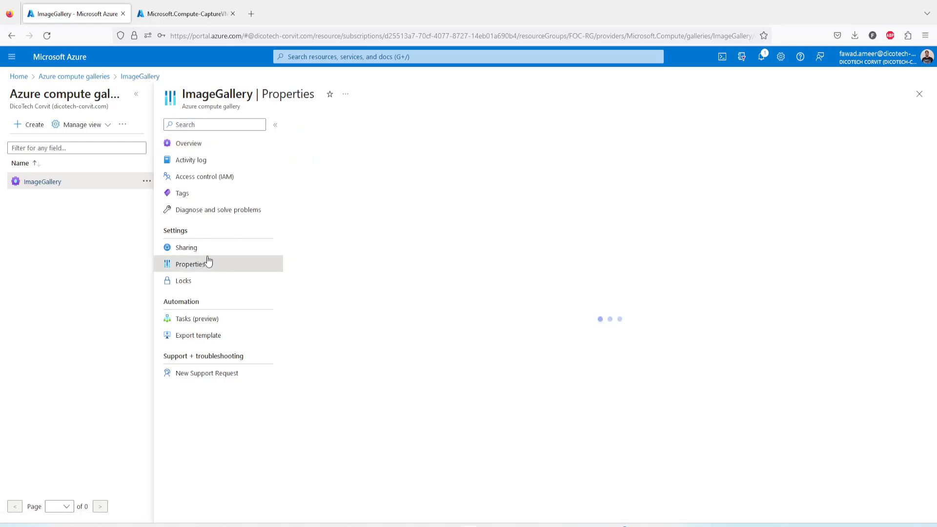
{"action": "left_click", "coordinate": [208, 247]}
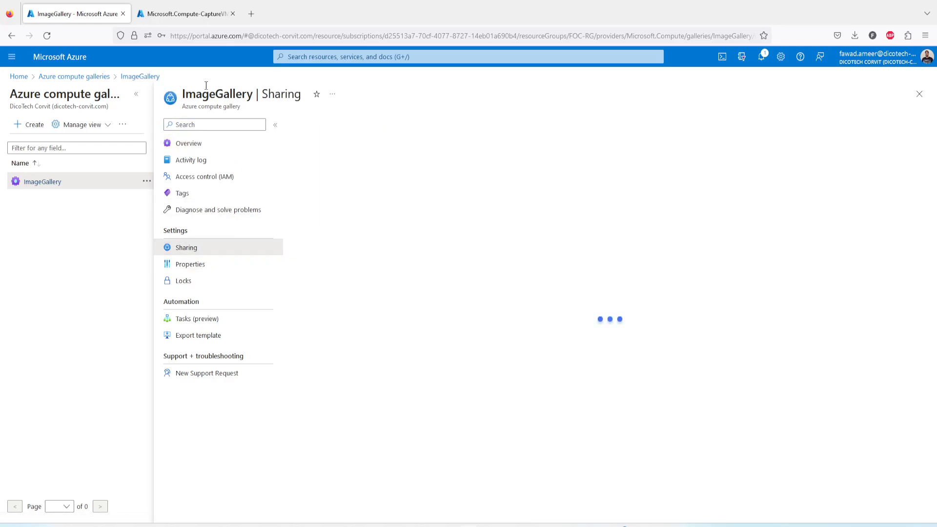
{"action": "left_click", "coordinate": [87, 77]}
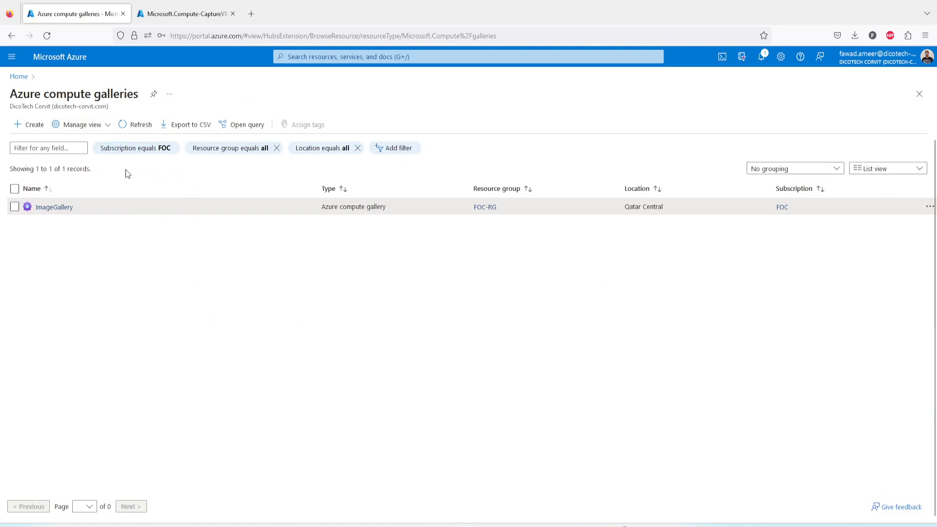
{"action": "left_click", "coordinate": [62, 208]}
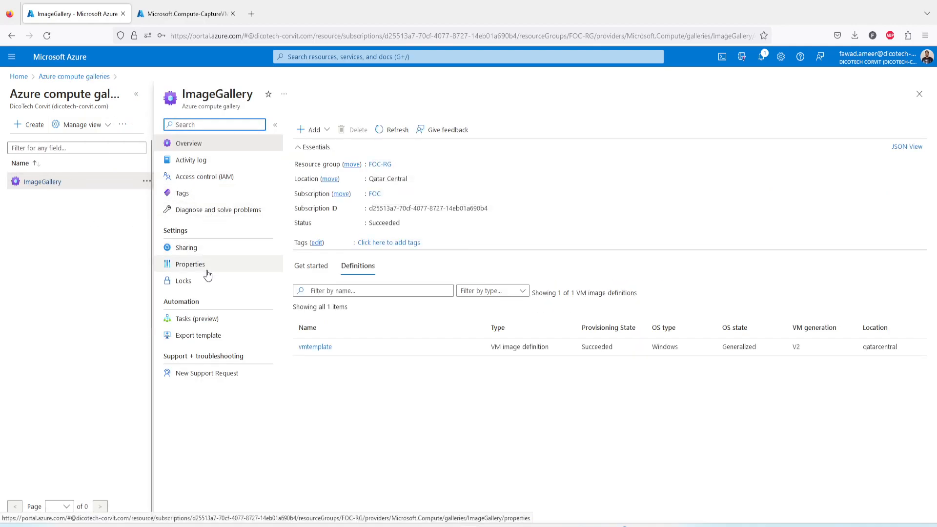
{"action": "left_click", "coordinate": [316, 347]}
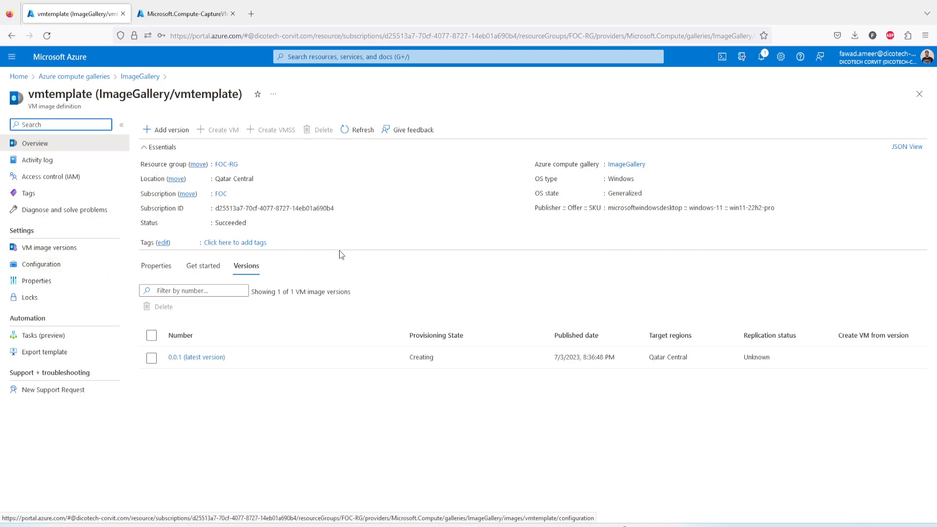
{"action": "left_click", "coordinate": [210, 360]}
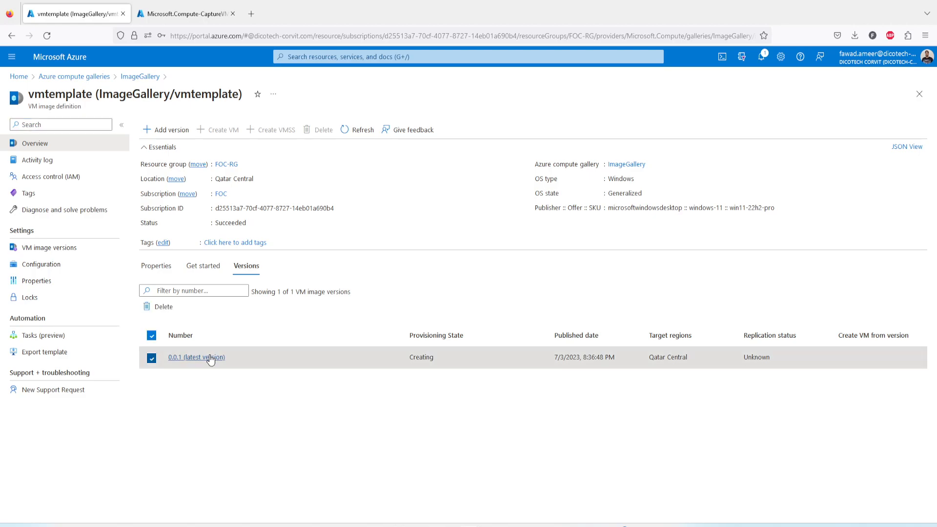
{"action": "left_click", "coordinate": [210, 360]}
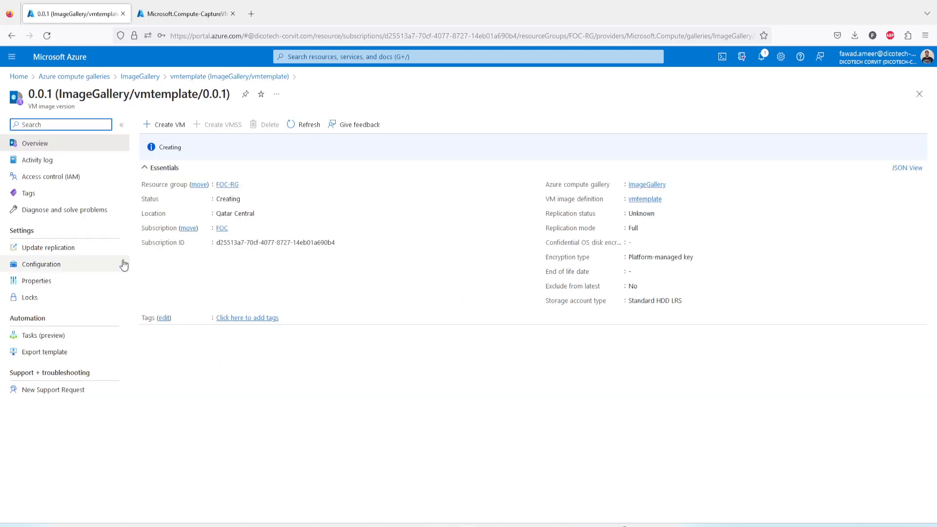
Step: Check version 0.0.1's replication settings, then reload vmtemplate's versions and reopen 0.0.1
{"action": "left_click", "coordinate": [73, 252]}
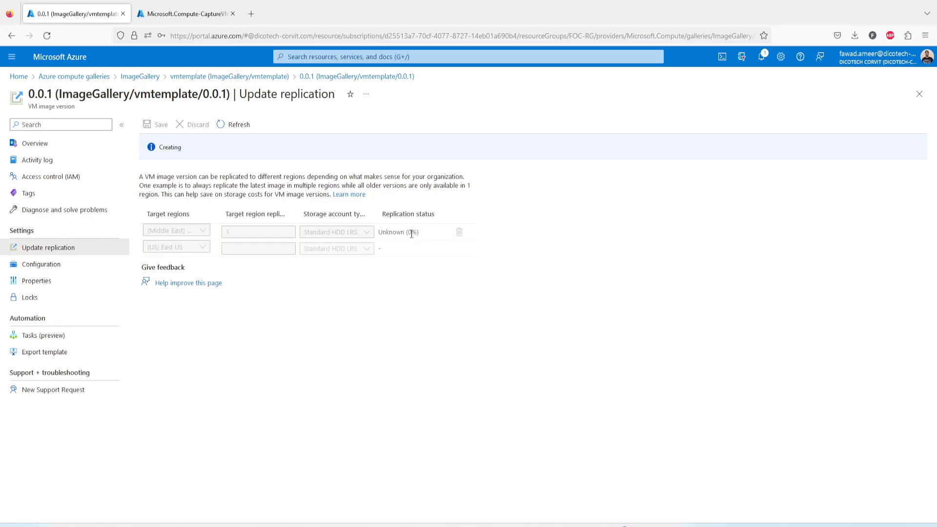
{"action": "left_click", "coordinate": [47, 149]}
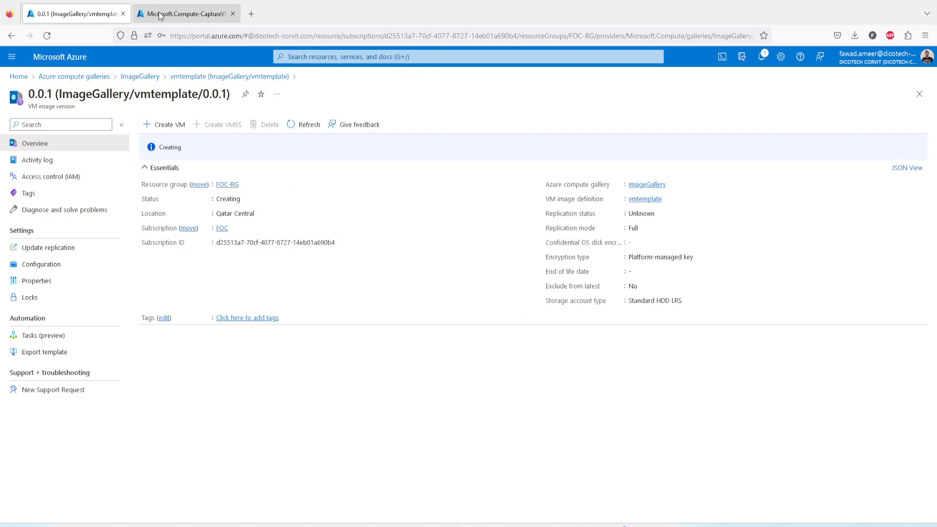
{"action": "left_click", "coordinate": [215, 78]}
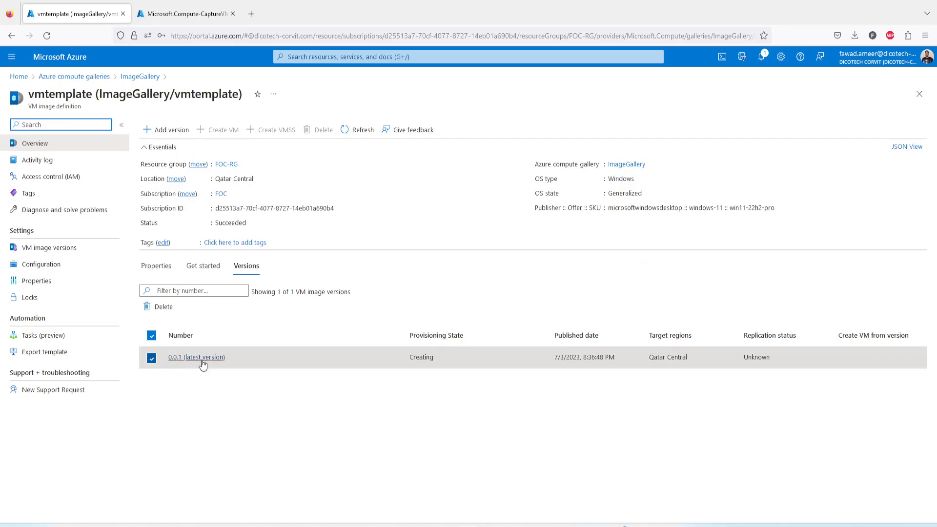
{"action": "left_click", "coordinate": [358, 129]}
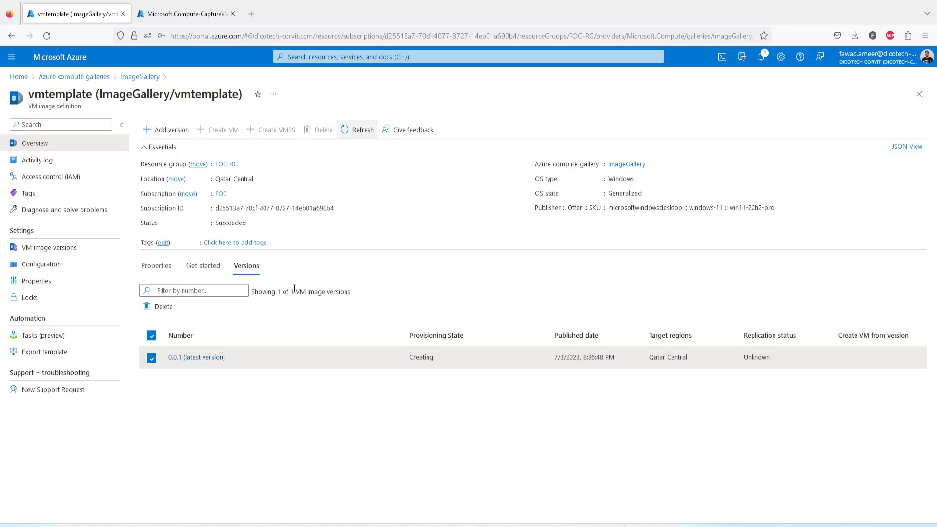
{"action": "left_click", "coordinate": [197, 358]}
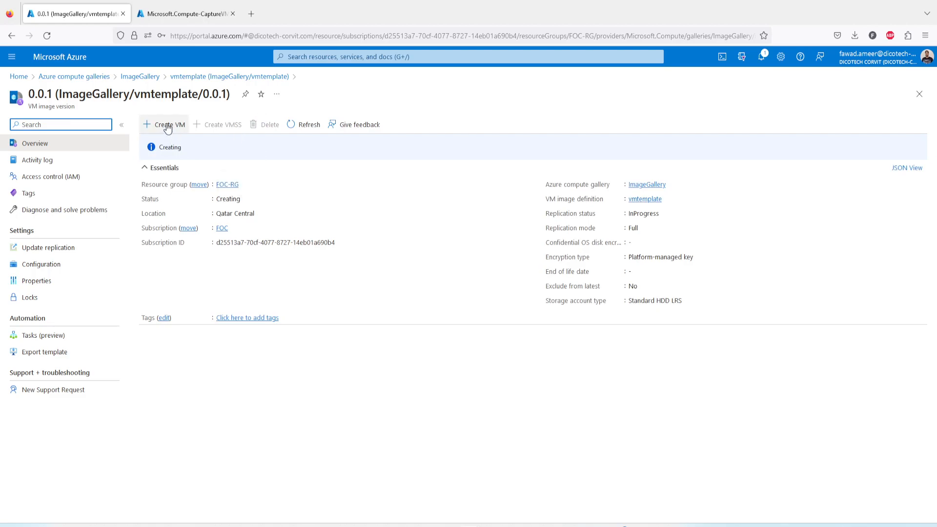
Step: Inspect the InProgress replication status and the 50% per-region replication progress
{"action": "left_click", "coordinate": [665, 213]}
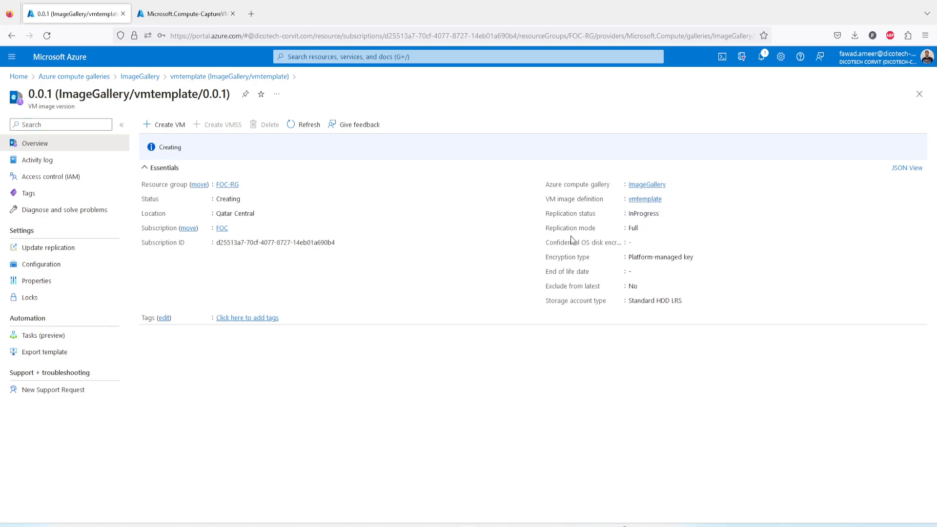
{"action": "left_click", "coordinate": [664, 214]}
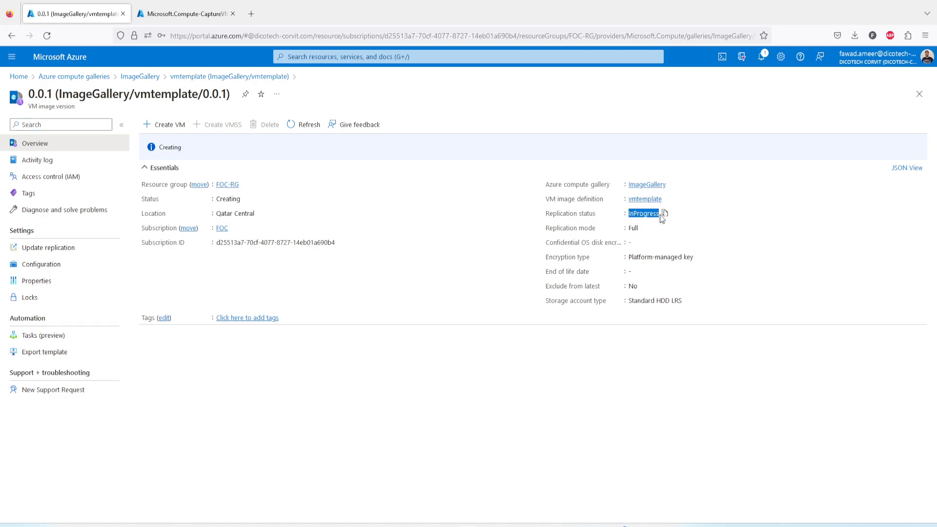
{"action": "left_click", "coordinate": [71, 250]}
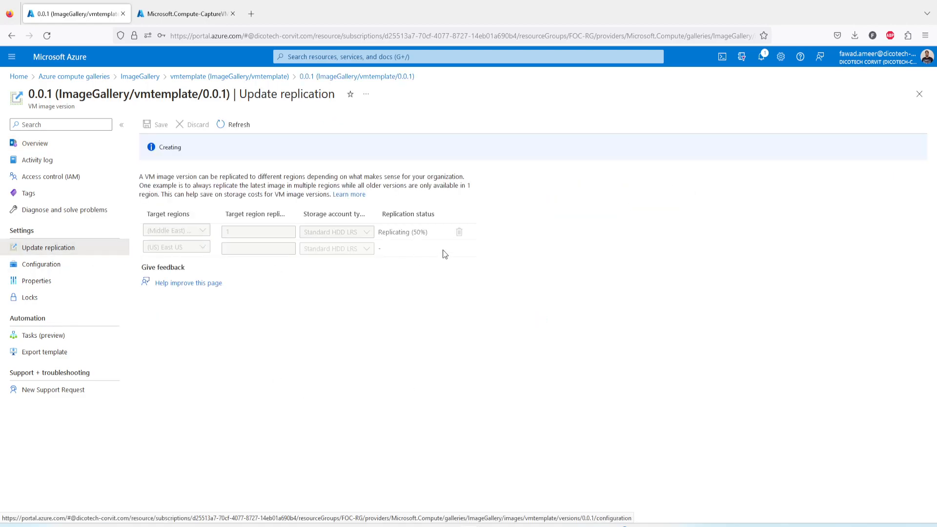
{"action": "left_click_drag", "start_coordinate": [414, 233], "coordinate": [424, 234]}
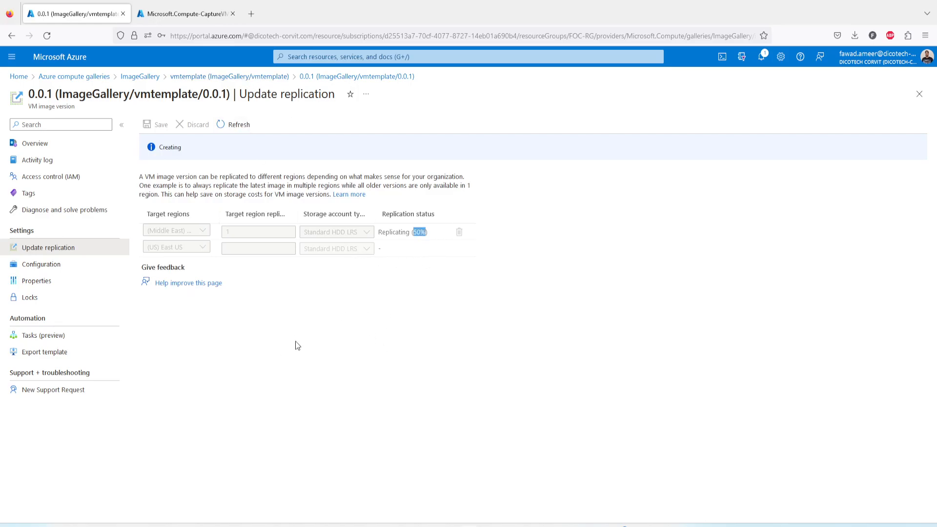
{"action": "left_click", "coordinate": [244, 126]}
{"action": "left_click", "coordinate": [31, 148]}
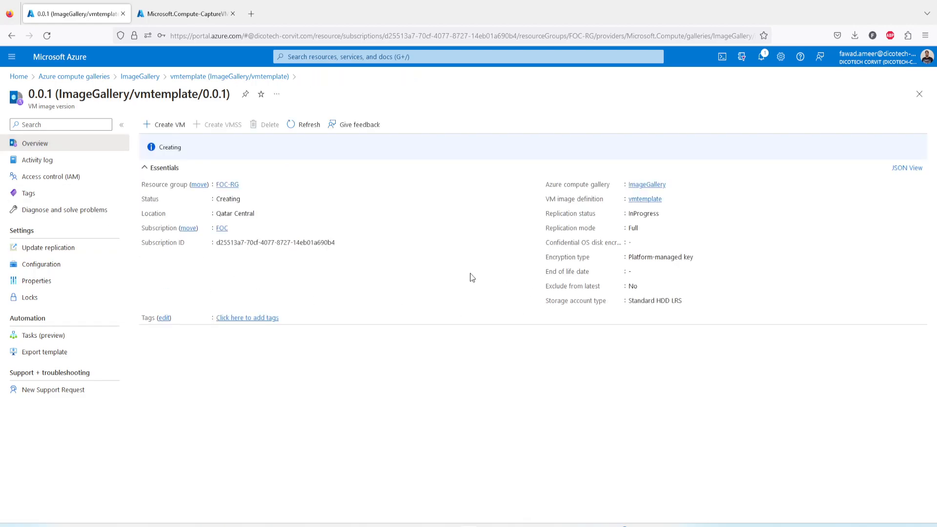
Step: Briefly open and abandon the VM creation form, recheck replication, then reopen version 0.0.1
{"action": "left_click", "coordinate": [171, 126]}
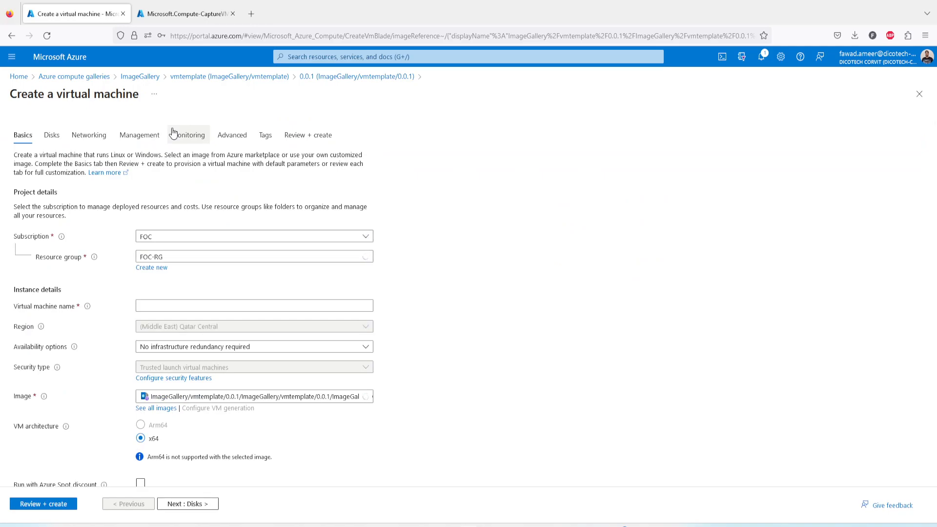
{"action": "left_click", "coordinate": [919, 94]}
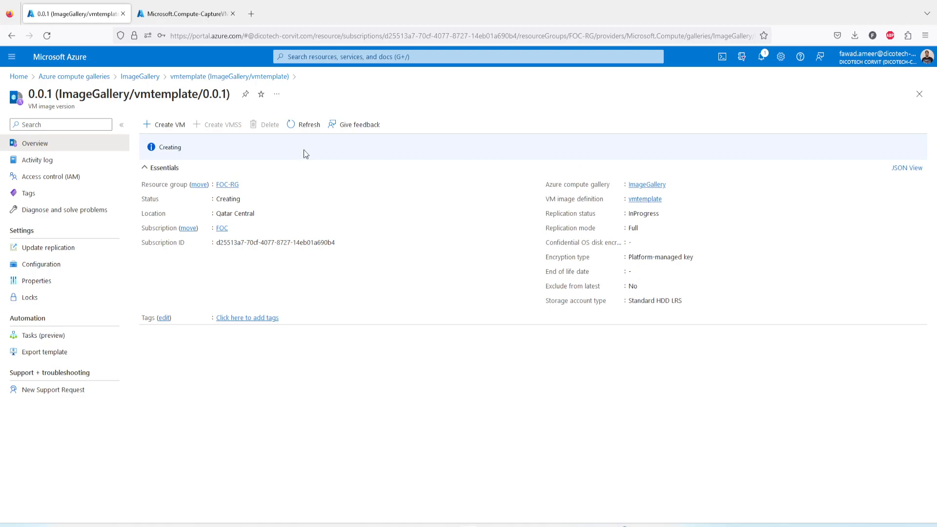
{"action": "left_click", "coordinate": [55, 251]}
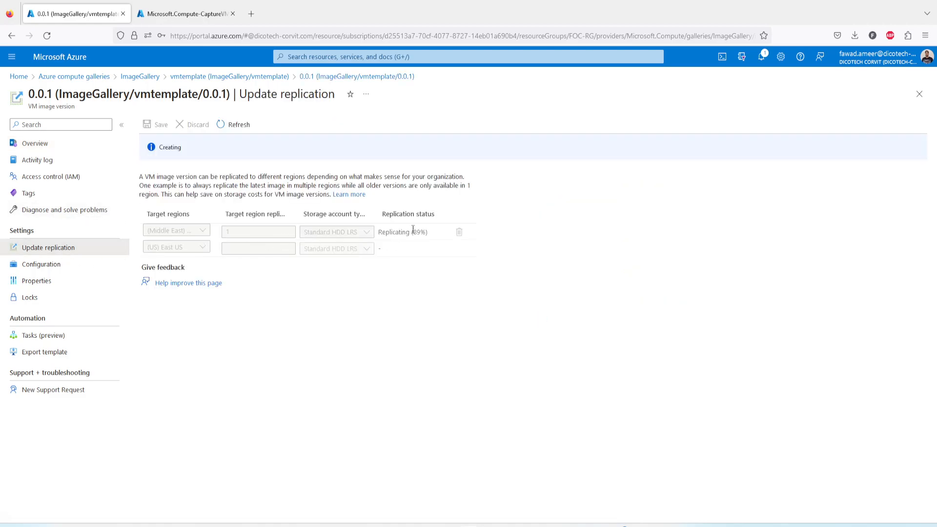
{"action": "left_click_drag", "start_coordinate": [412, 230], "coordinate": [427, 234]}
{"action": "left_click", "coordinate": [363, 320]}
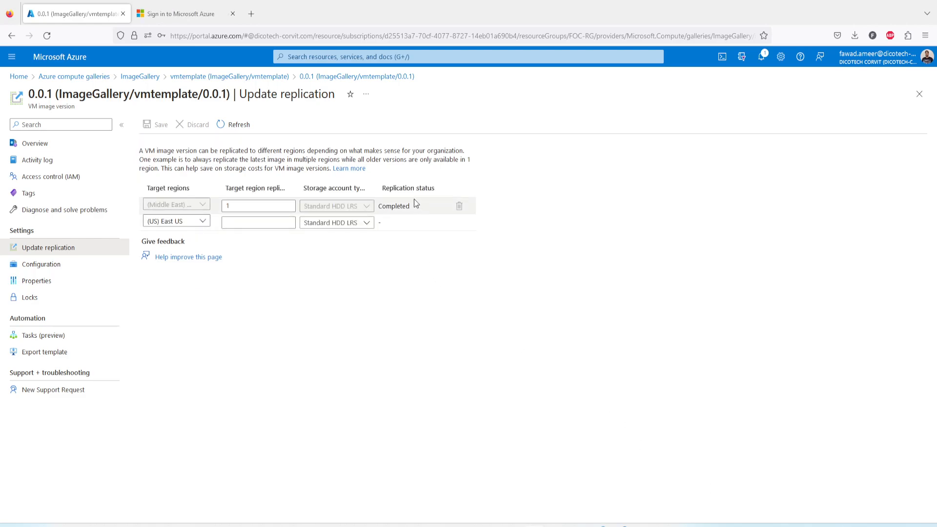
{"action": "left_click", "coordinate": [36, 143]}
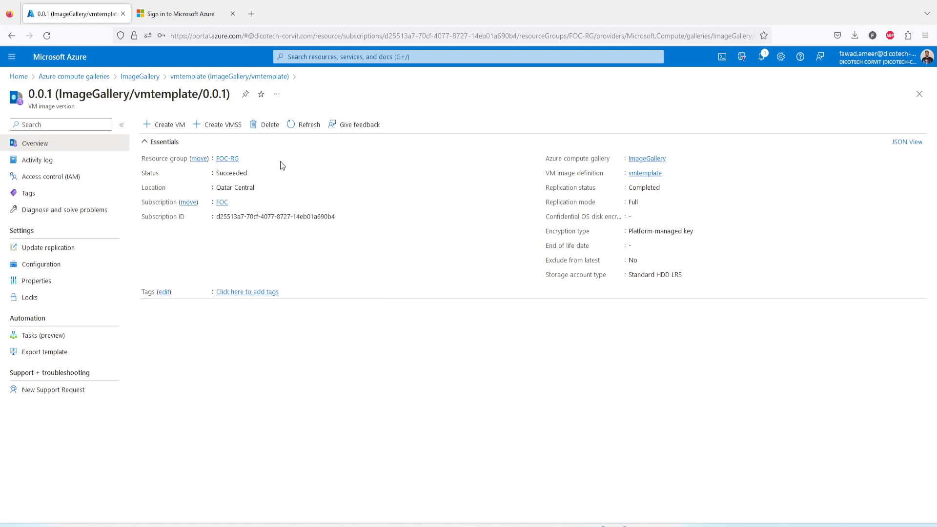
{"action": "left_click", "coordinate": [236, 77]}
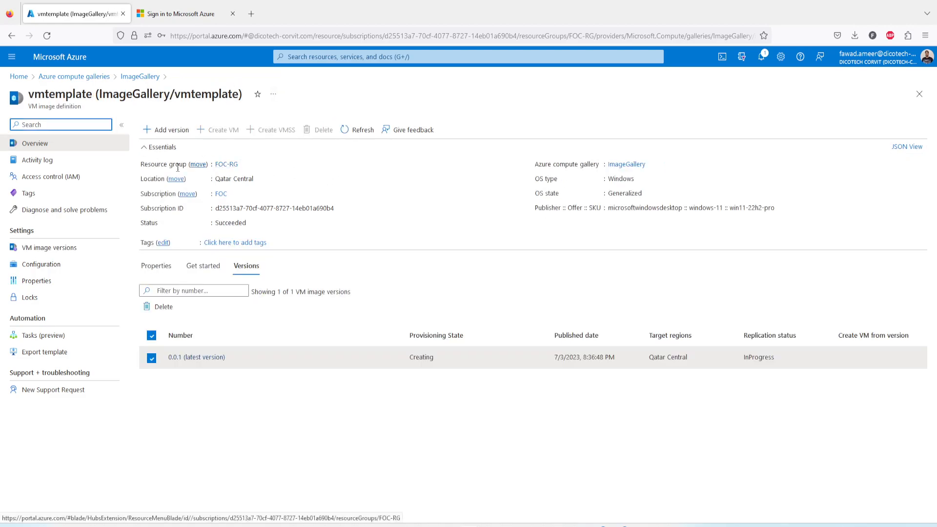
{"action": "left_click", "coordinate": [190, 358]}
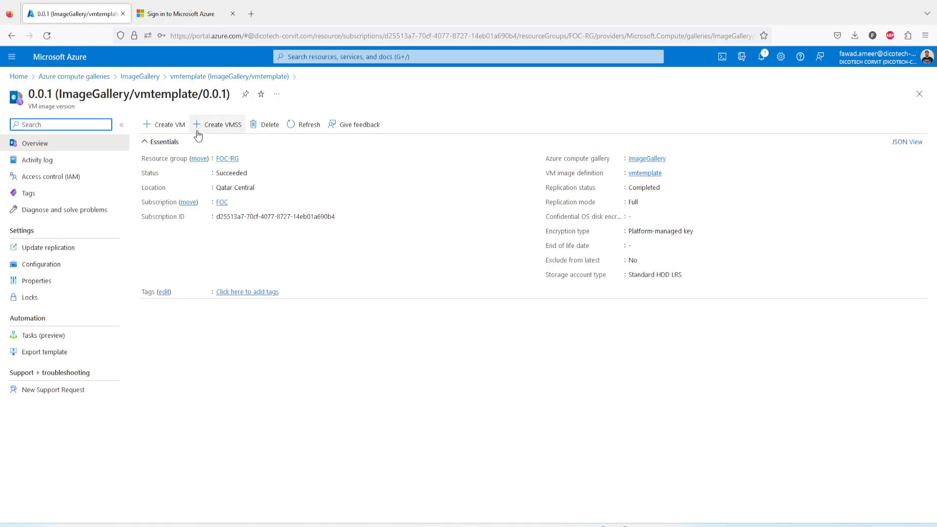
Step: Start a VM from the image version named FOC-VM-03, entering the administrator username and password
{"action": "left_click", "coordinate": [171, 125]}
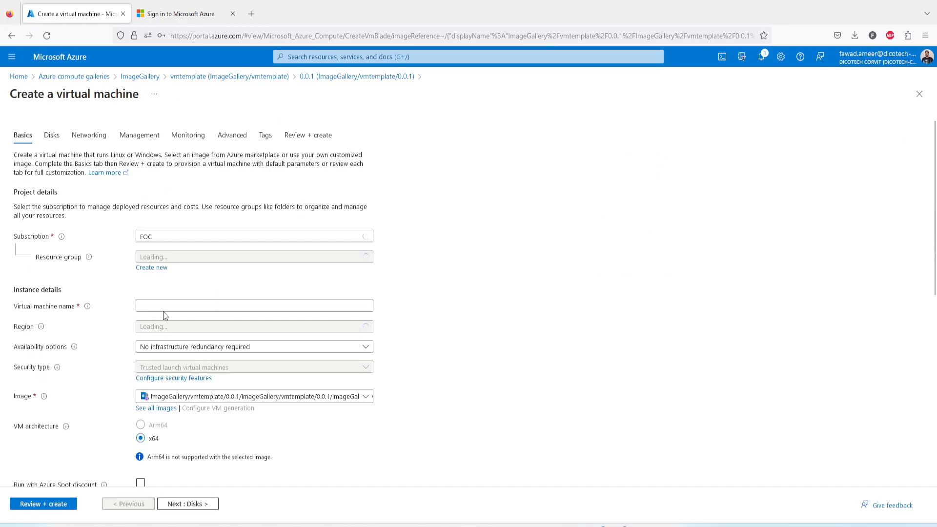
{"action": "left_click", "coordinate": [164, 304]}
{"action": "type", "text": "FOC-VM-03"}
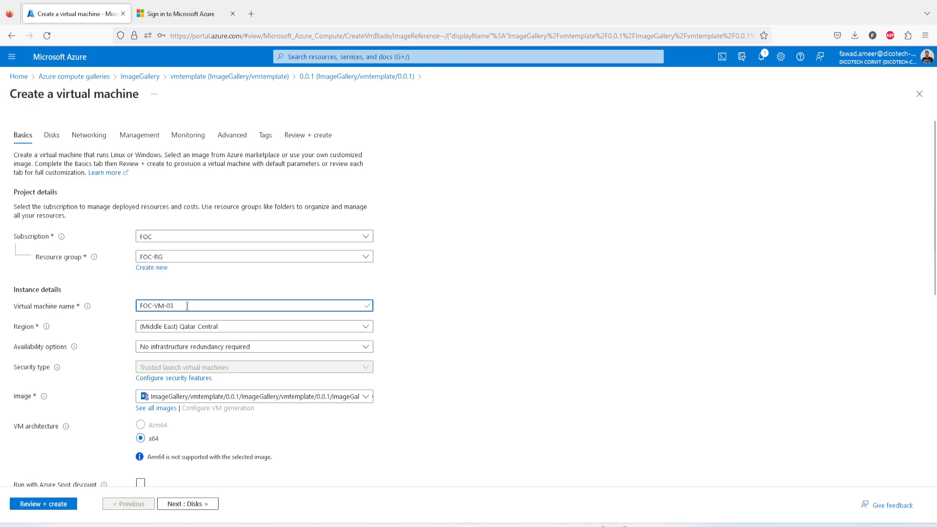
{"action": "scroll", "coordinate": [196, 454], "scroll_direction": "down", "scroll_amount": 5}
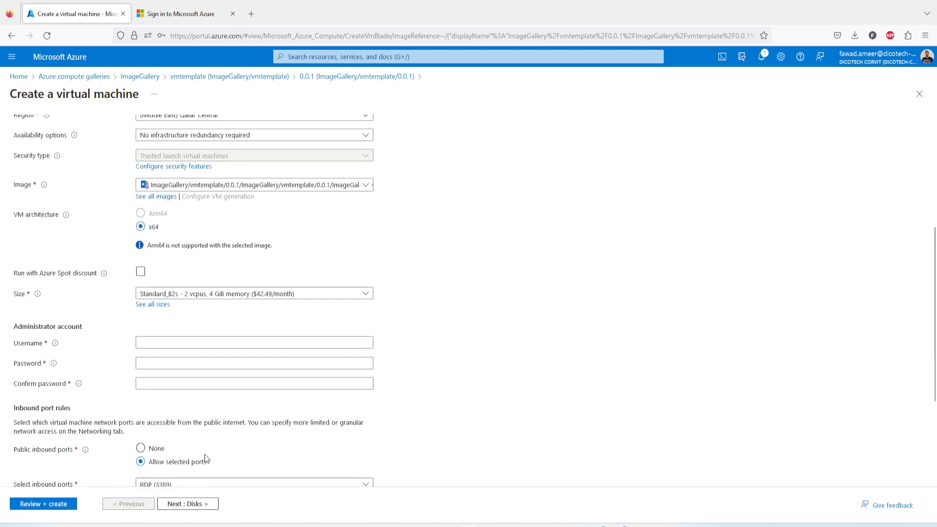
{"action": "left_click", "coordinate": [155, 343]}
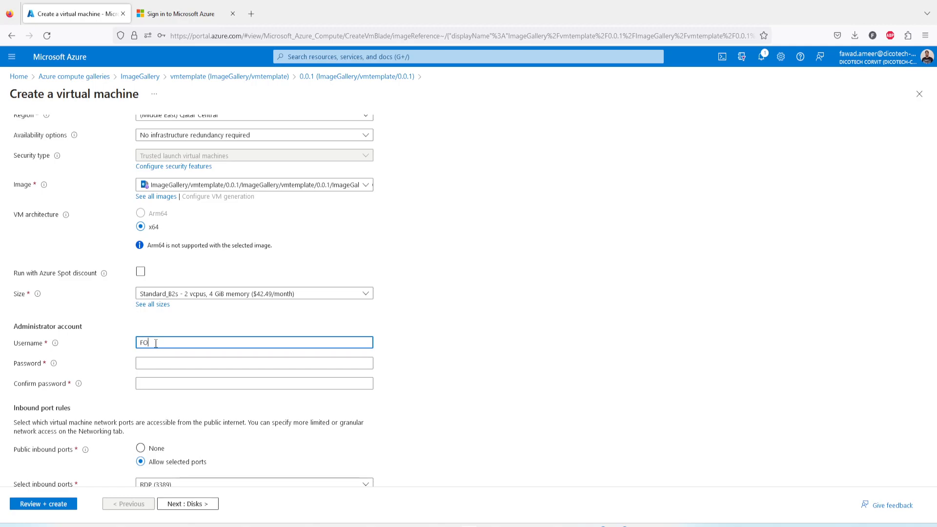
{"action": "key", "text": "Tab"}
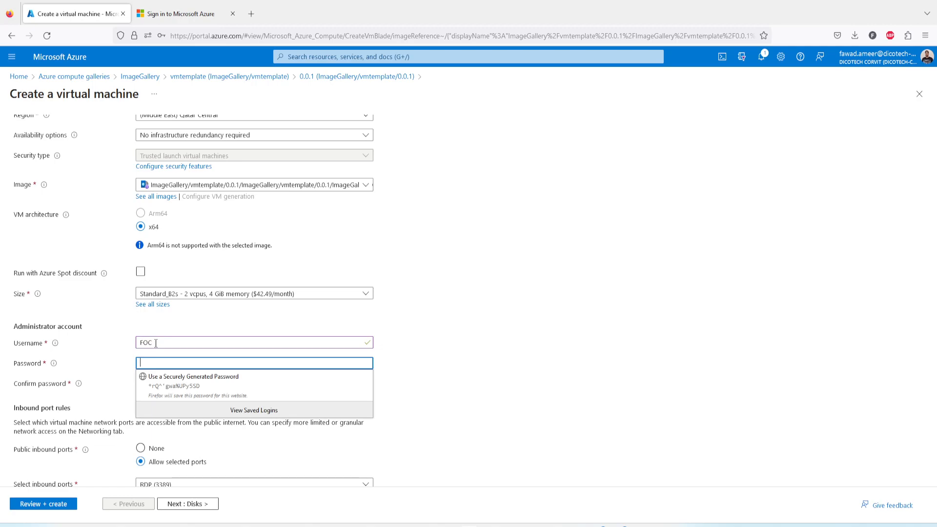
{"action": "type", "text": "••"}
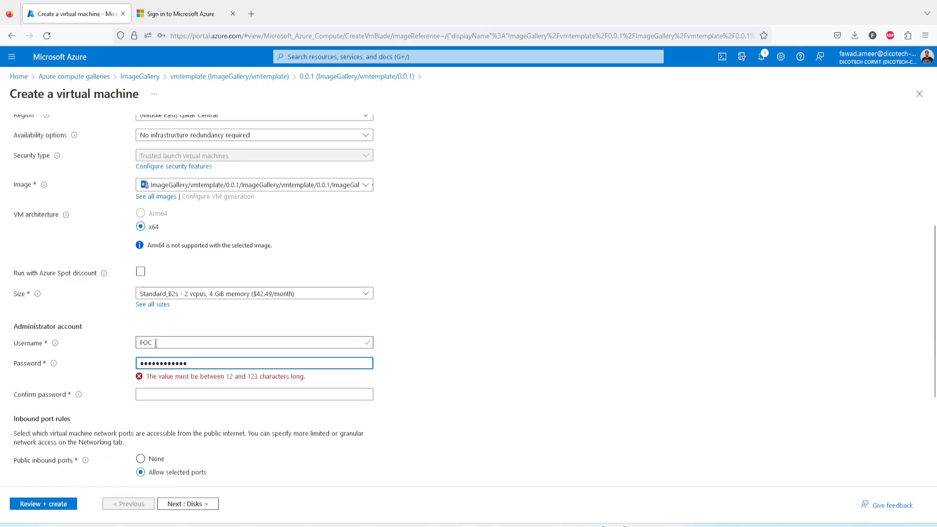
{"action": "type", "text": "•"}
{"action": "key", "text": "Tab"}
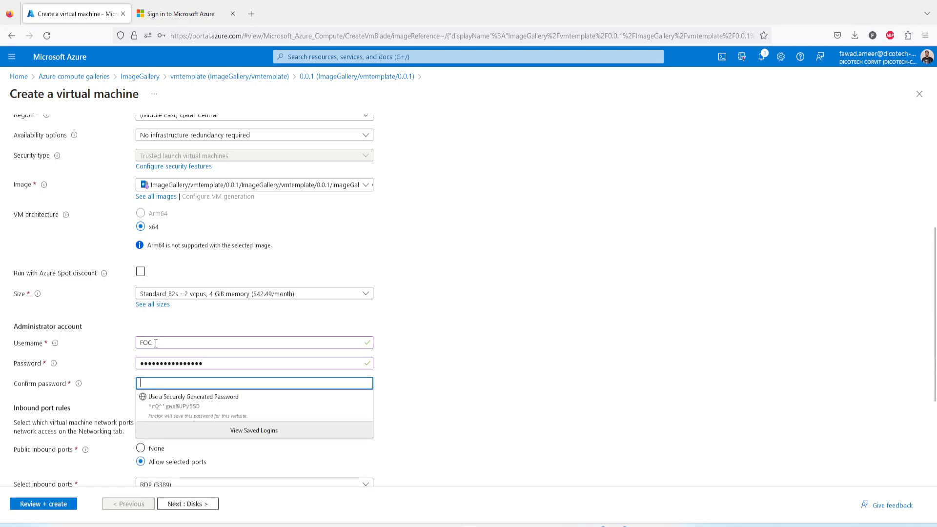
{"action": "type", "text": "••••••••"}
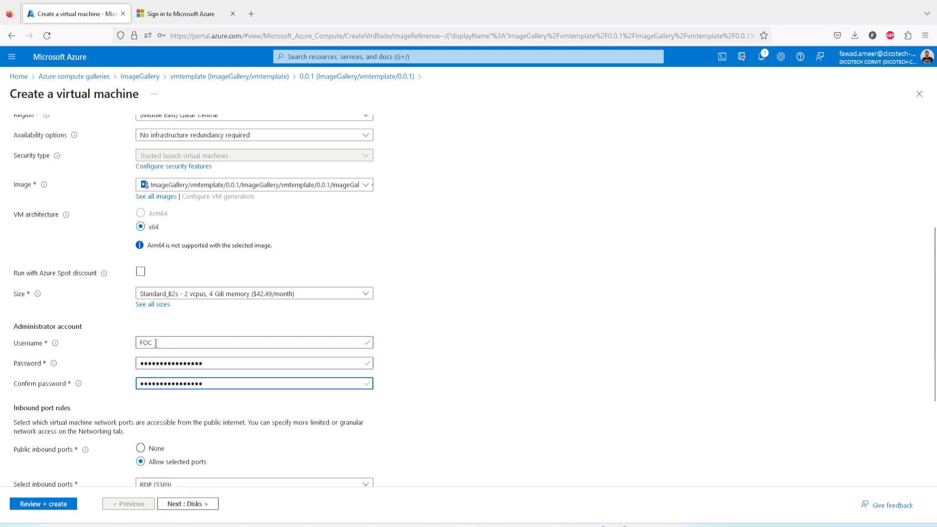
Step: Set License type to Windows client and confirm Windows 10/11 licensing eligibility
{"action": "scroll", "coordinate": [253, 395], "scroll_direction": "down", "scroll_amount": 3}
{"action": "left_click", "coordinate": [169, 426]}
{"action": "left_click", "coordinate": [179, 454]}
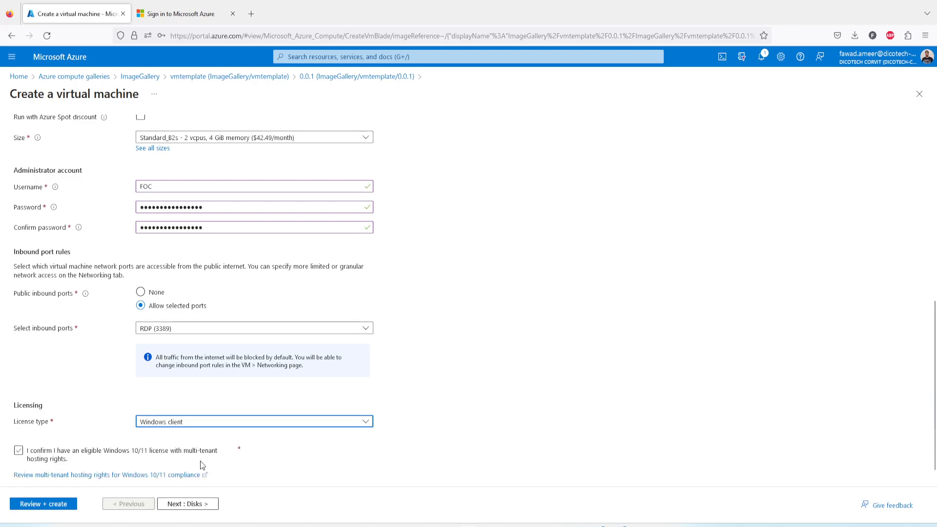
{"action": "scroll", "coordinate": [214, 466], "scroll_direction": "down", "scroll_amount": 1}
{"action": "left_click", "coordinate": [18, 430]}
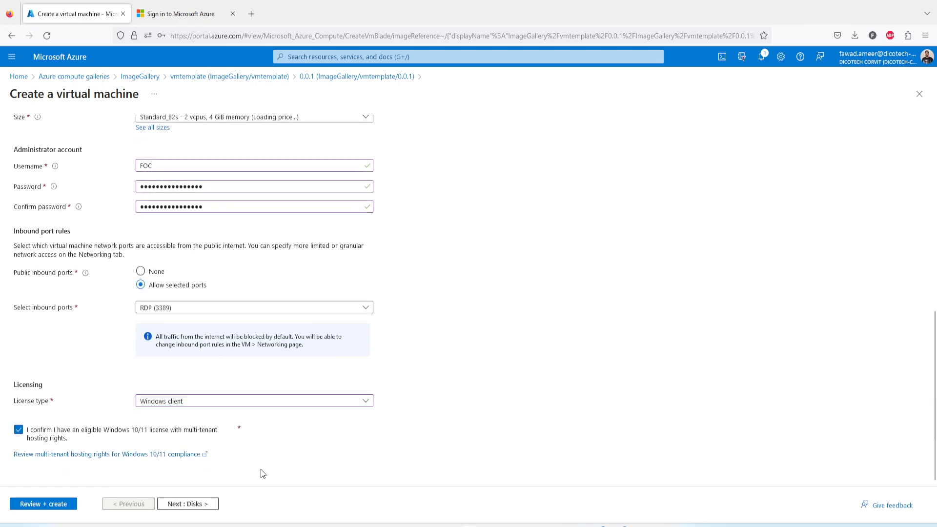
Step: Set the OS disk type to Standard SSD
{"action": "left_click", "coordinate": [183, 505]}
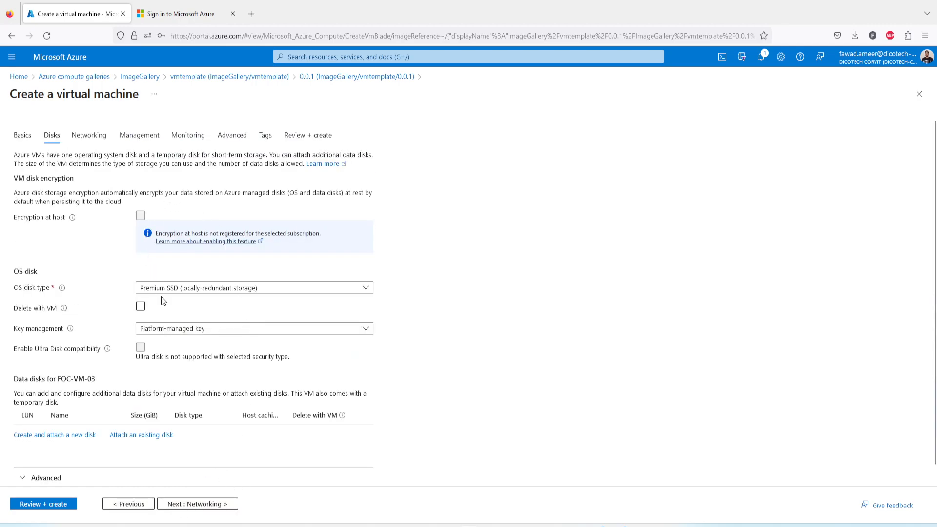
{"action": "left_click", "coordinate": [166, 289]}
{"action": "left_click", "coordinate": [170, 349]}
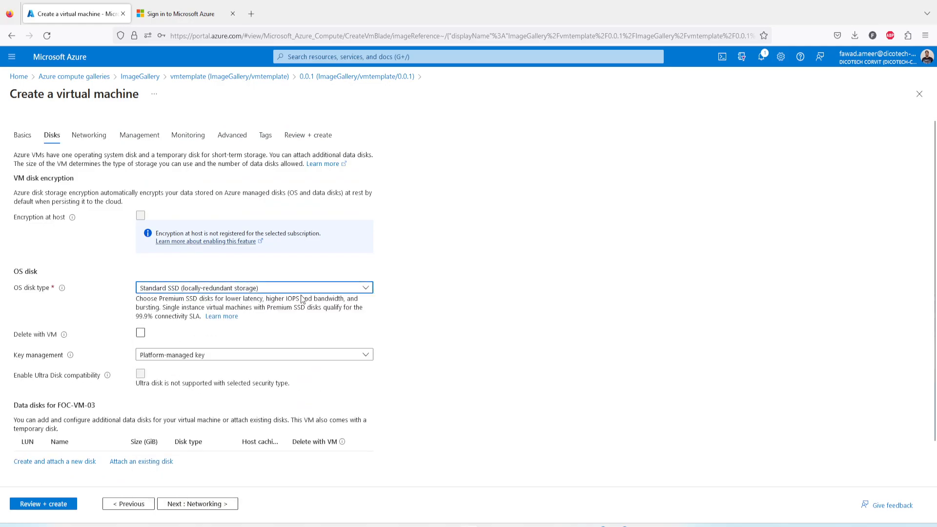
Step: Keep vNet01, delete the public IP and NIC with the VM, and run Review + create
{"action": "left_click", "coordinate": [203, 505]}
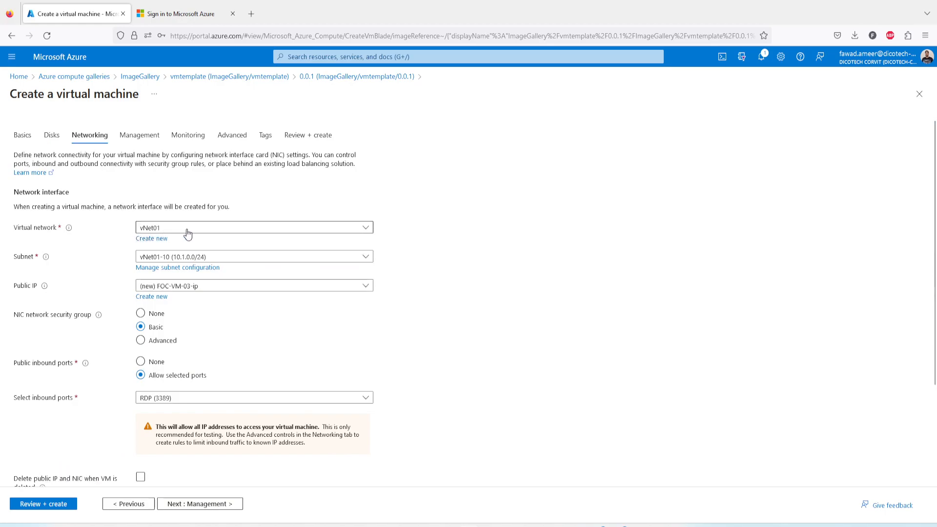
{"action": "left_click", "coordinate": [207, 230]}
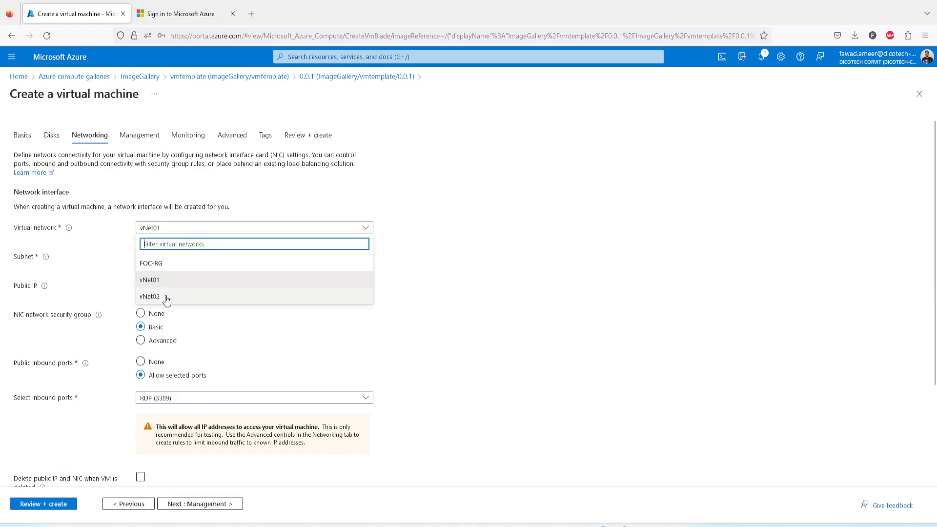
{"action": "left_click", "coordinate": [406, 232]}
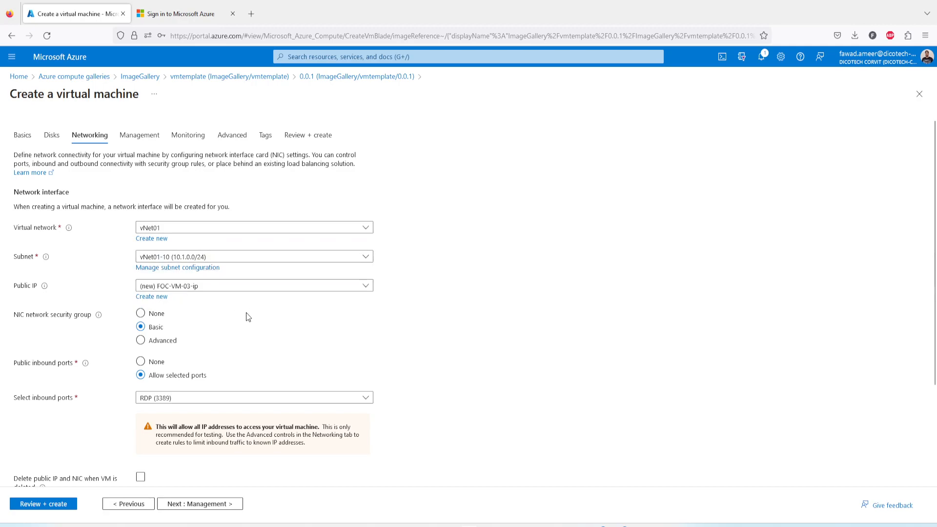
{"action": "scroll", "coordinate": [244, 331], "scroll_direction": "down", "scroll_amount": 3}
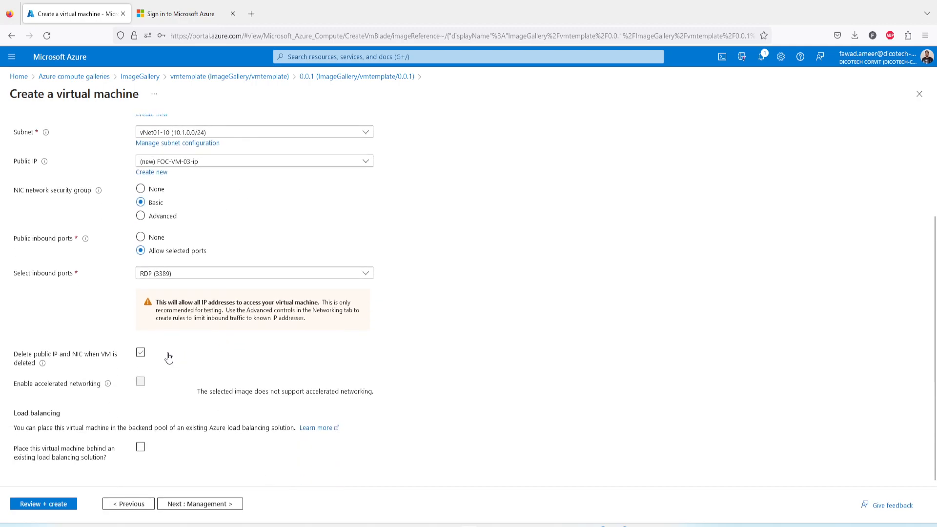
{"action": "left_click", "coordinate": [140, 354]}
{"action": "left_click", "coordinate": [65, 505]}
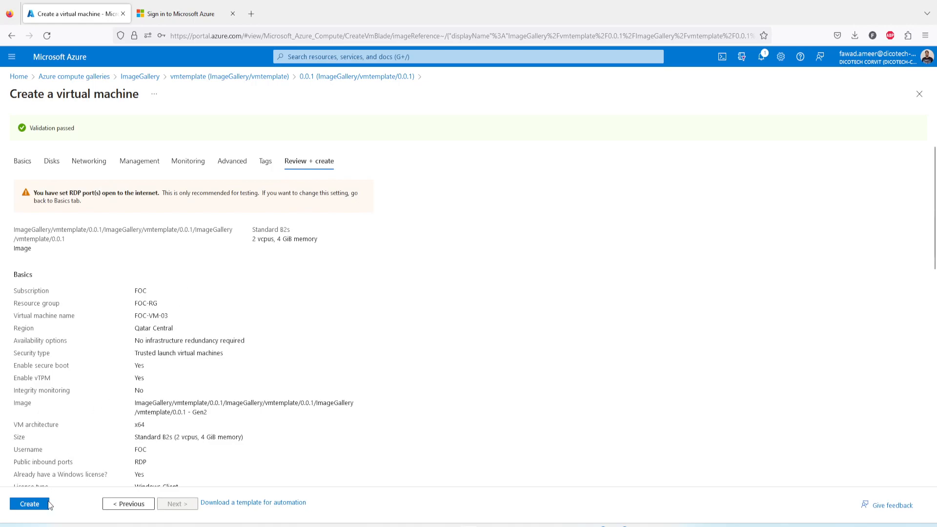
Step: Create FOC-VM-03 and close the extra sign-in tab
{"action": "left_click", "coordinate": [31, 504]}
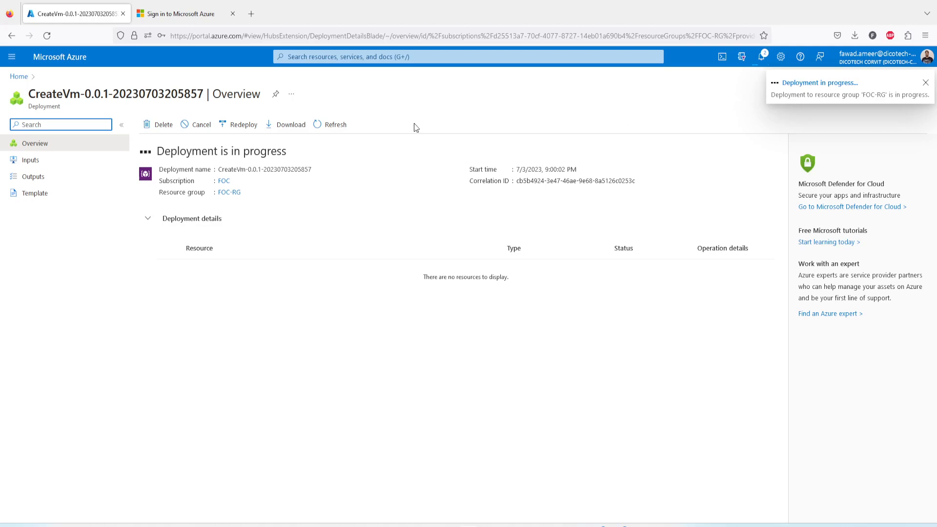
{"action": "left_click", "coordinate": [233, 14]}
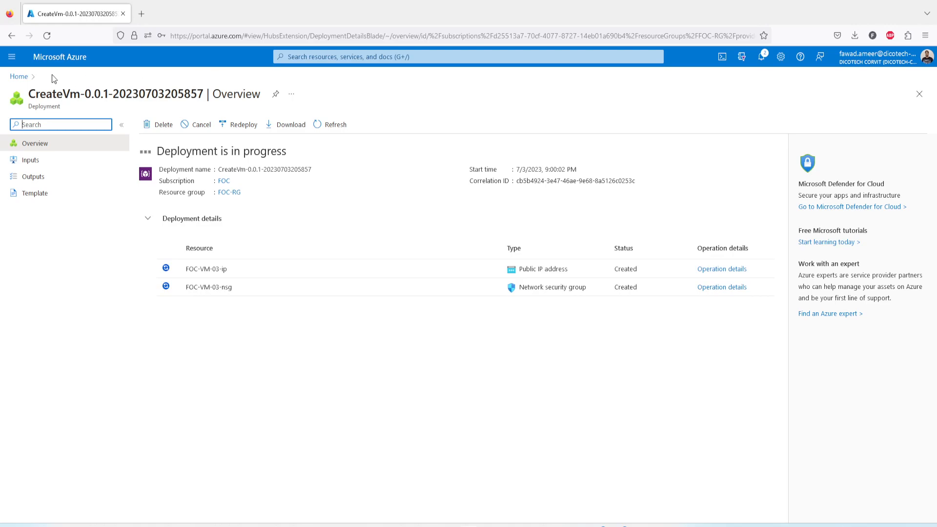
{"action": "middle_click", "coordinate": [26, 81]}
{"action": "left_click", "coordinate": [183, 18]}
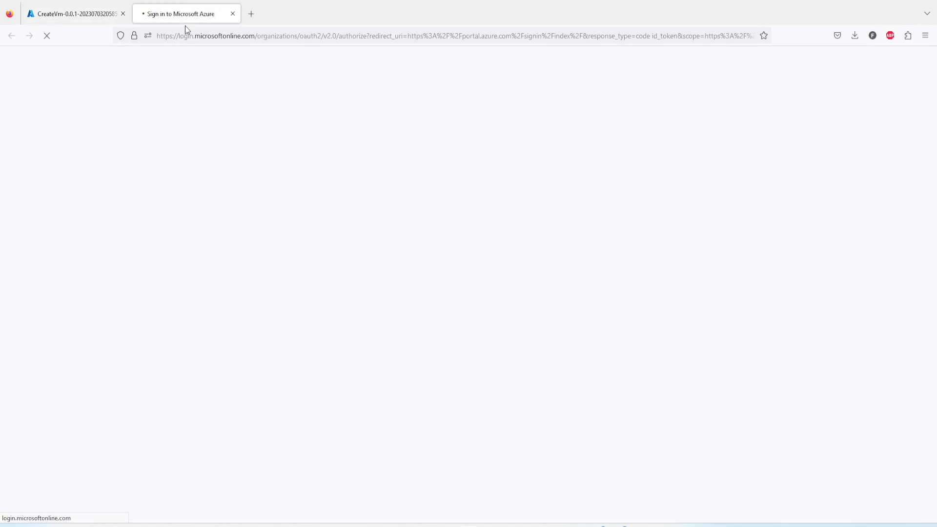
{"action": "left_click", "coordinate": [233, 13]}
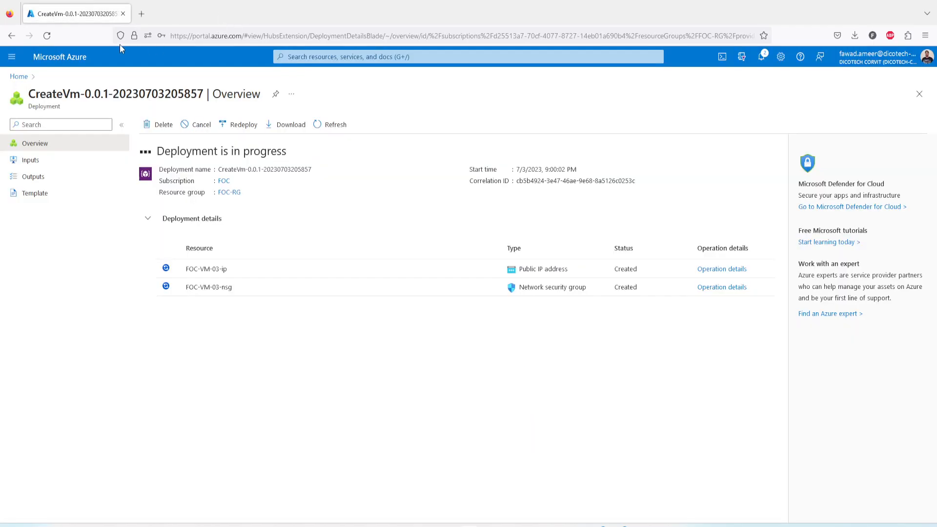
Step: Load portal.azure.com in a new tab, then return to the CreateVm deployment overview
{"action": "left_click", "coordinate": [142, 14]}
{"action": "left_click", "coordinate": [170, 33]}
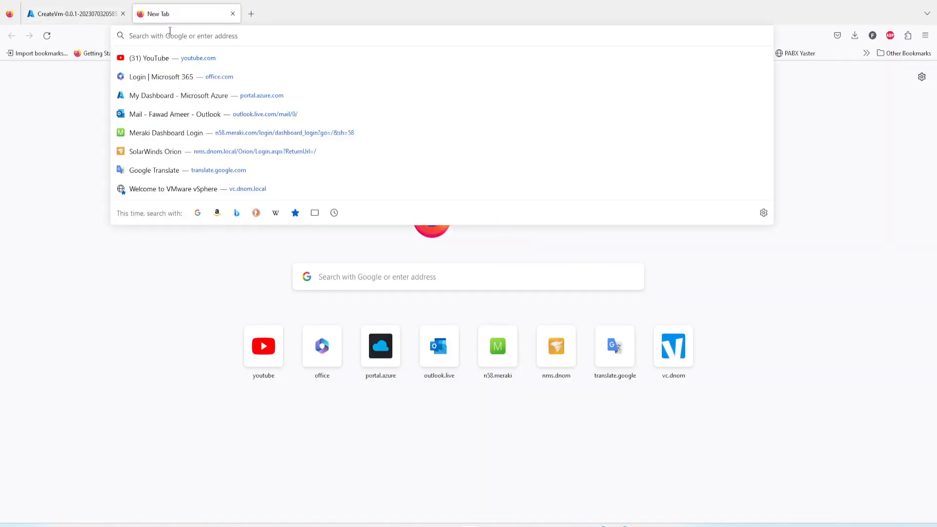
{"action": "type", "text": "portal.azure.com"}
{"action": "key", "text": "Return"}
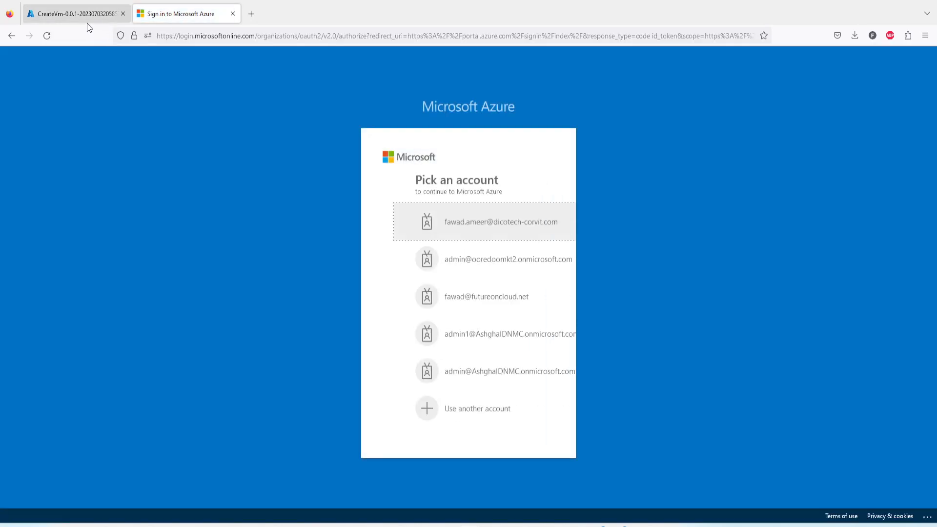
{"action": "left_click", "coordinate": [87, 14]}
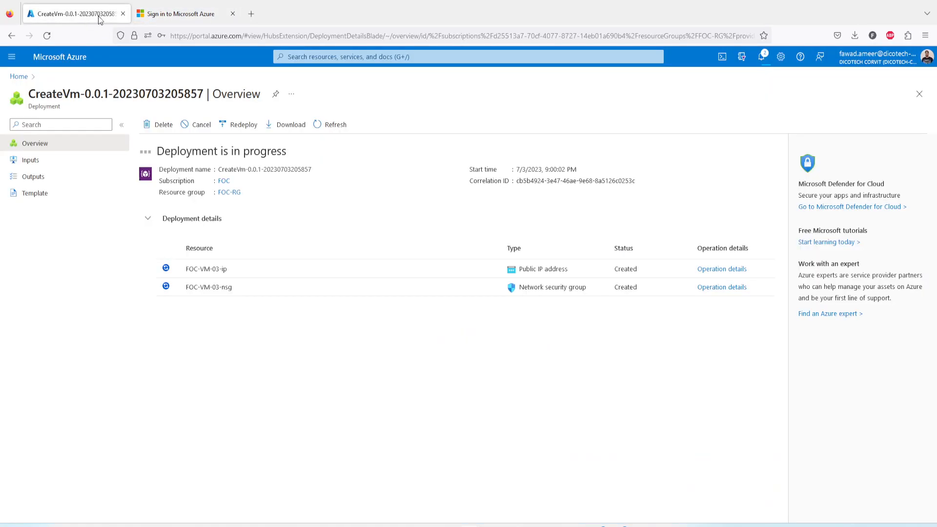
{"action": "left_click", "coordinate": [233, 14]}
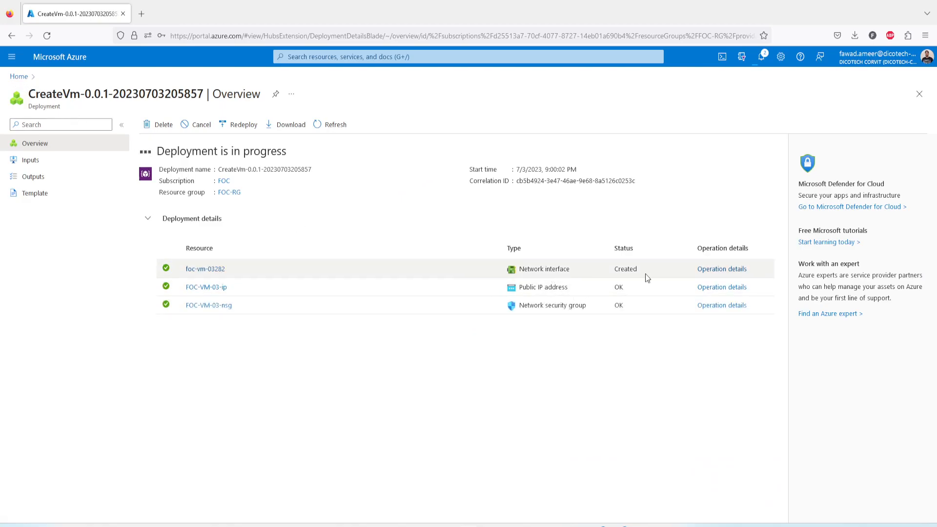
Step: From Home, open Virtual machines and refresh, checking notifications, until FOC-VM-03 shows Creating
{"action": "left_click", "coordinate": [18, 77]}
{"action": "left_click", "coordinate": [336, 134]}
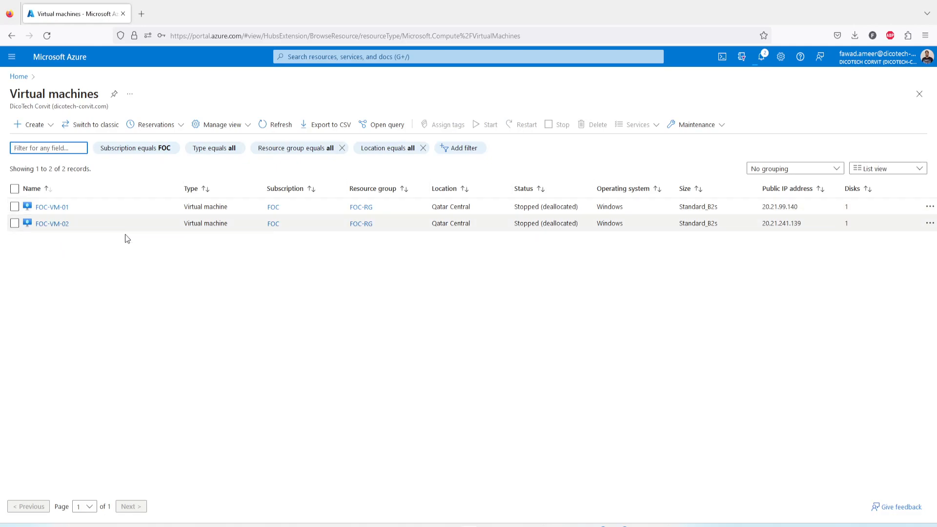
{"action": "left_click", "coordinate": [275, 126]}
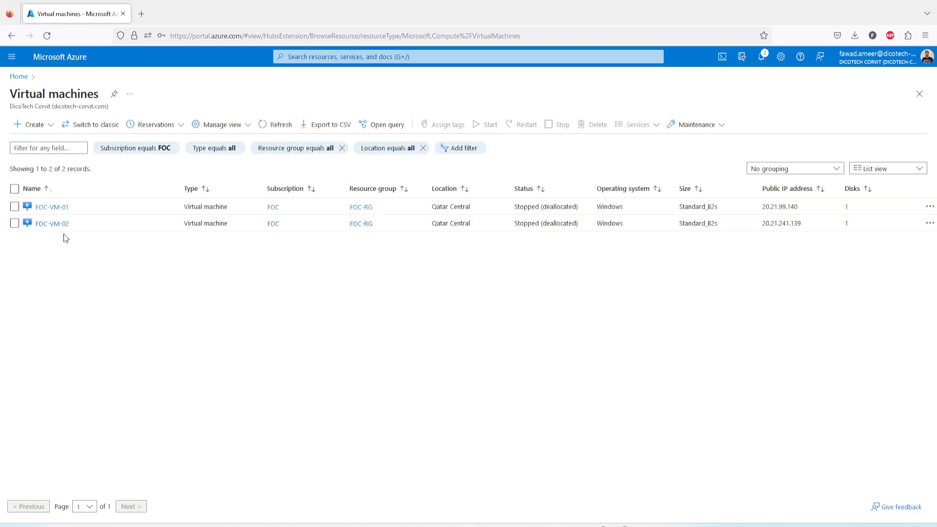
{"action": "left_click", "coordinate": [760, 66]}
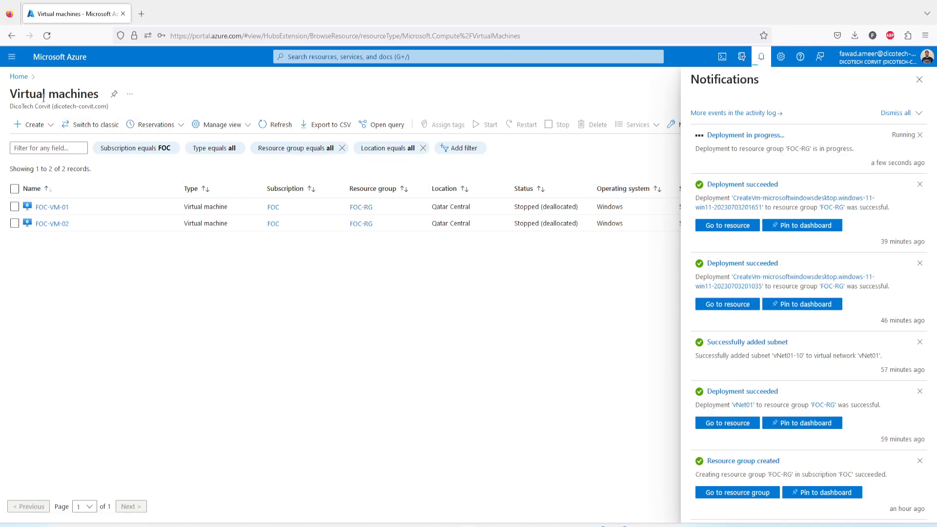
{"action": "left_click", "coordinate": [12, 57]}
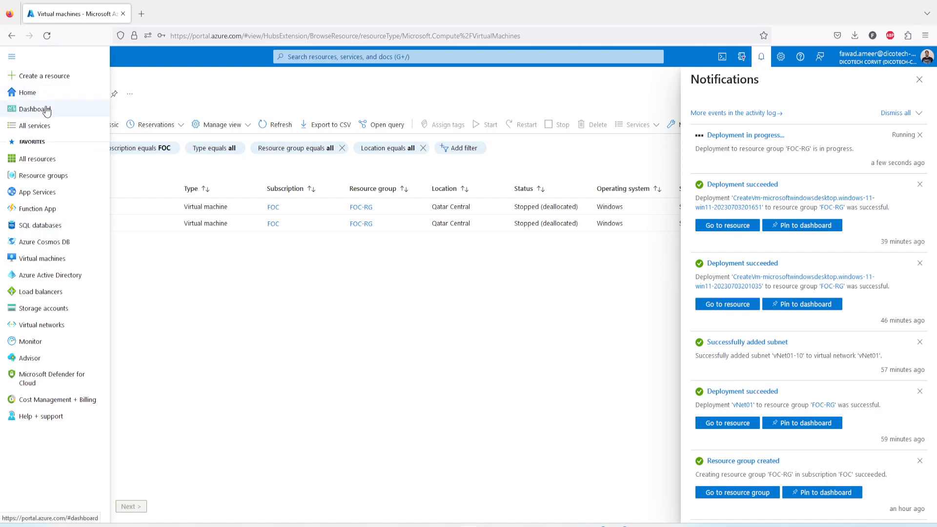
{"action": "middle_click", "coordinate": [40, 127]}
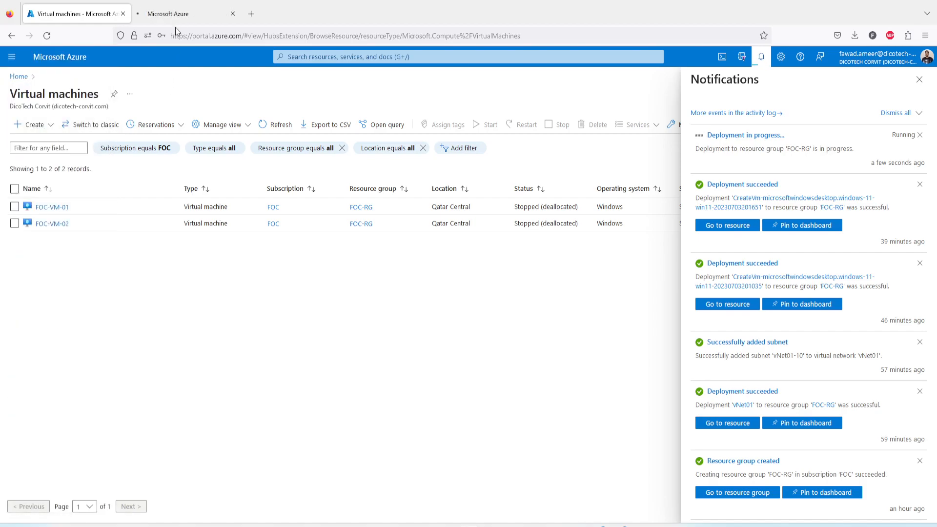
{"action": "left_click", "coordinate": [233, 13]}
{"action": "left_click", "coordinate": [269, 125]}
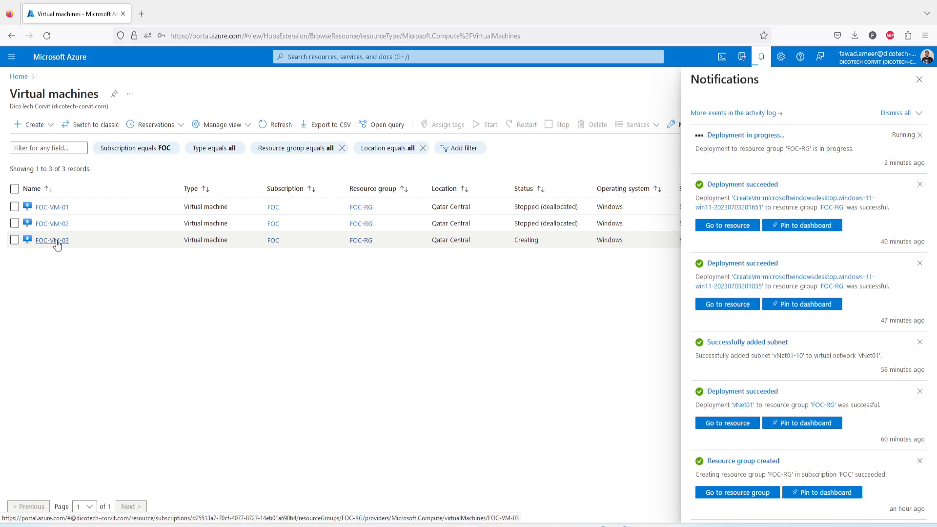
Step: Open FOC-VM-03's overview and review its Creating status, private IP 10.1.0.5 and deployment progress
{"action": "left_click", "coordinate": [55, 242]}
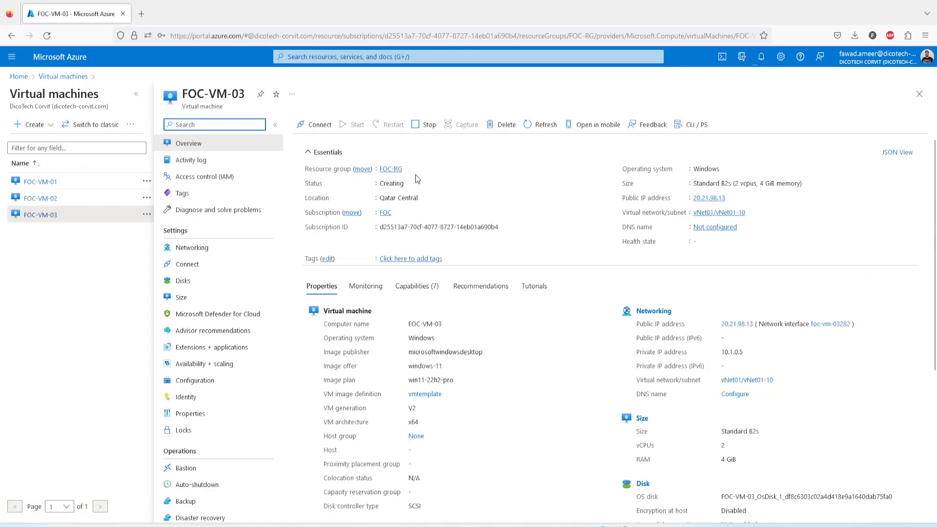
{"action": "left_click_drag", "start_coordinate": [382, 180], "coordinate": [407, 182]}
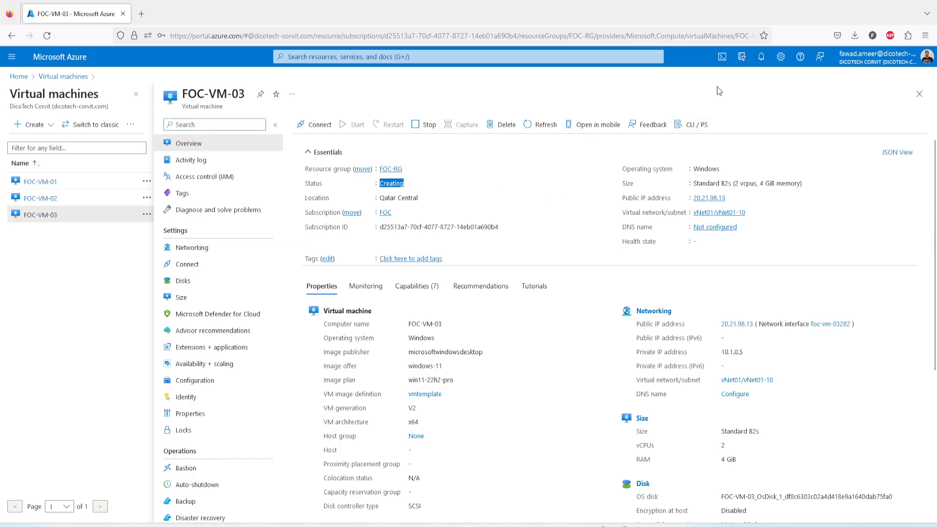
{"action": "left_click", "coordinate": [760, 57]}
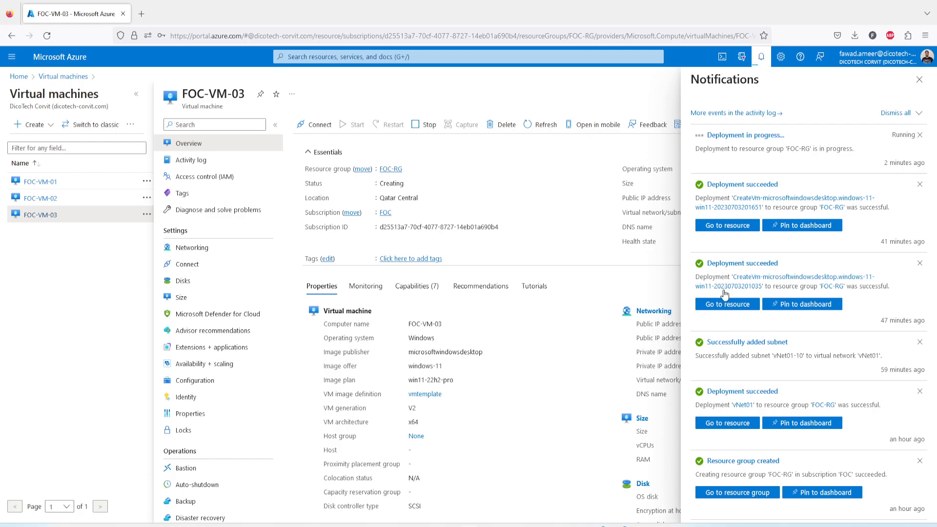
{"action": "left_click", "coordinate": [919, 80]}
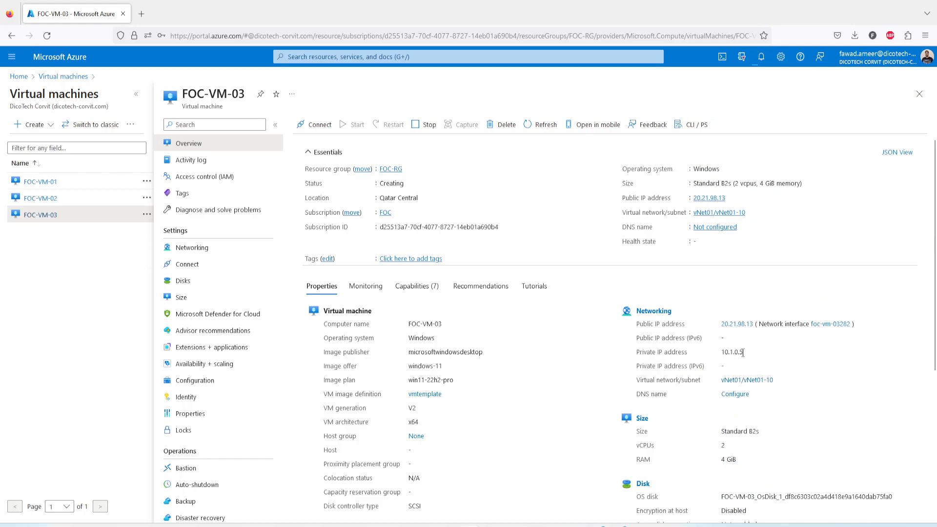
{"action": "left_click_drag", "start_coordinate": [742, 352], "coordinate": [739, 351]}
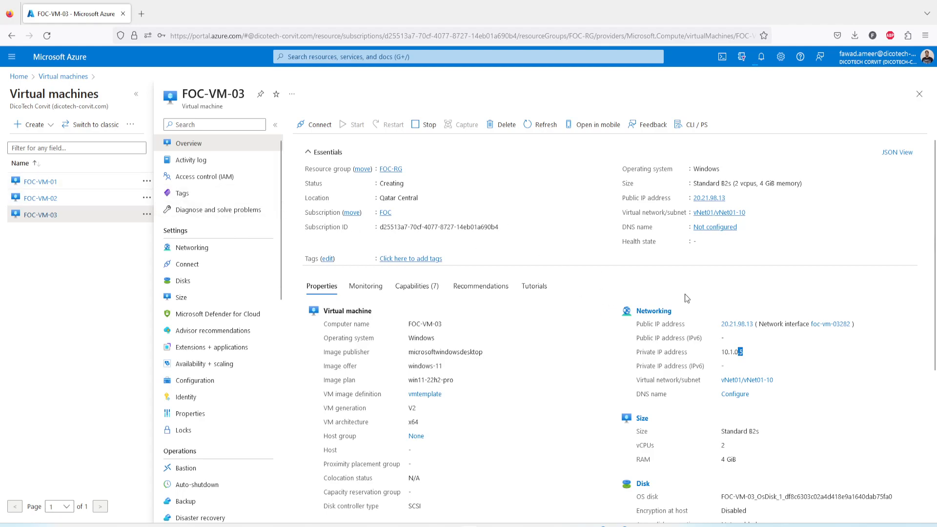
{"action": "left_click", "coordinate": [745, 354]}
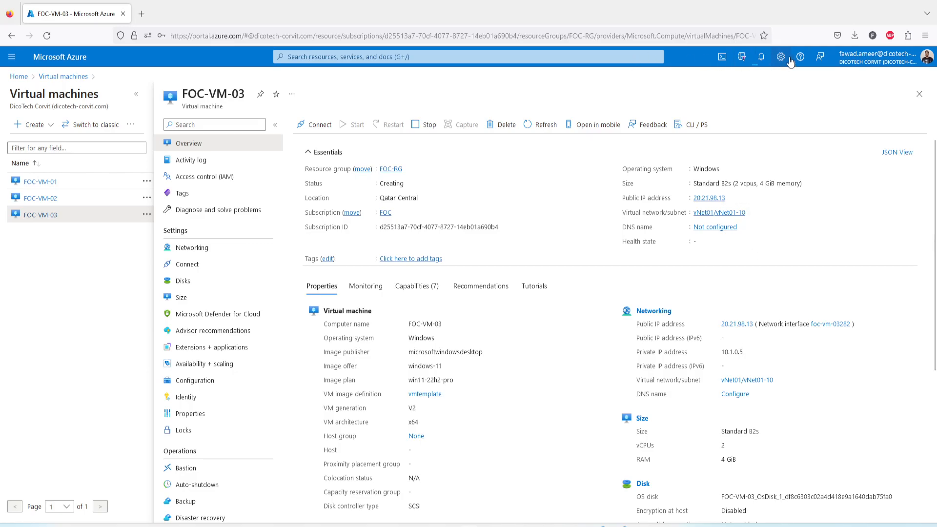
{"action": "left_click", "coordinate": [760, 59]}
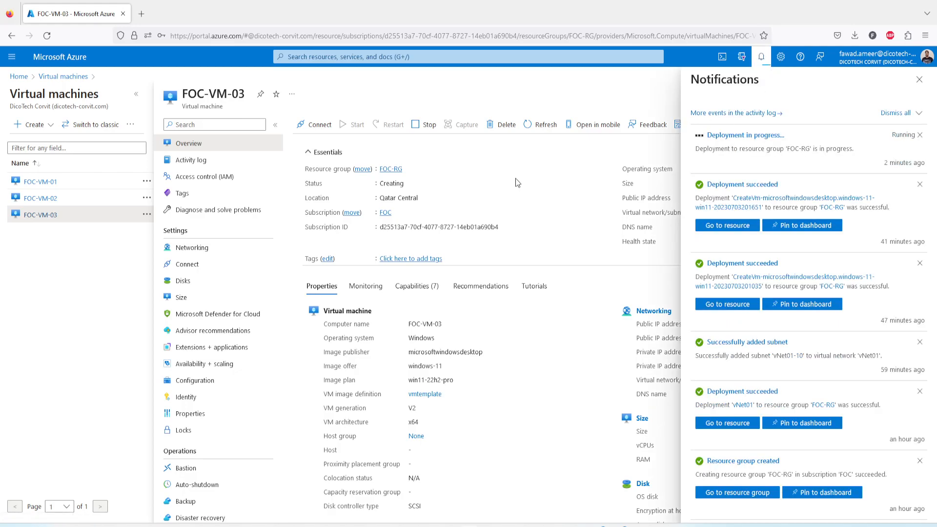
Step: Refresh FOC-VM-03 until Running, copy public IP 20.21.98.13, and paste it into Remote Desktop Connection
{"action": "left_click", "coordinate": [544, 129]}
{"action": "left_click_drag", "start_coordinate": [380, 184], "coordinate": [401, 183]}
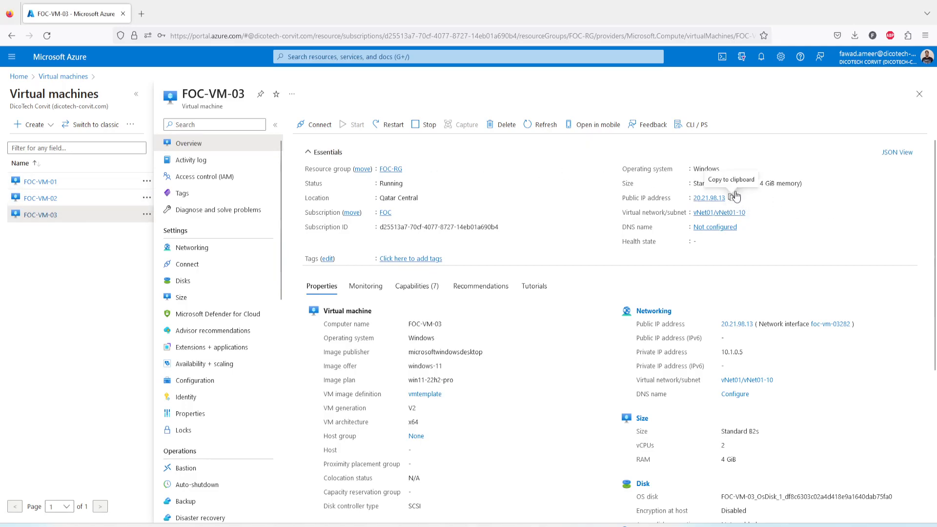
{"action": "left_click", "coordinate": [731, 198]}
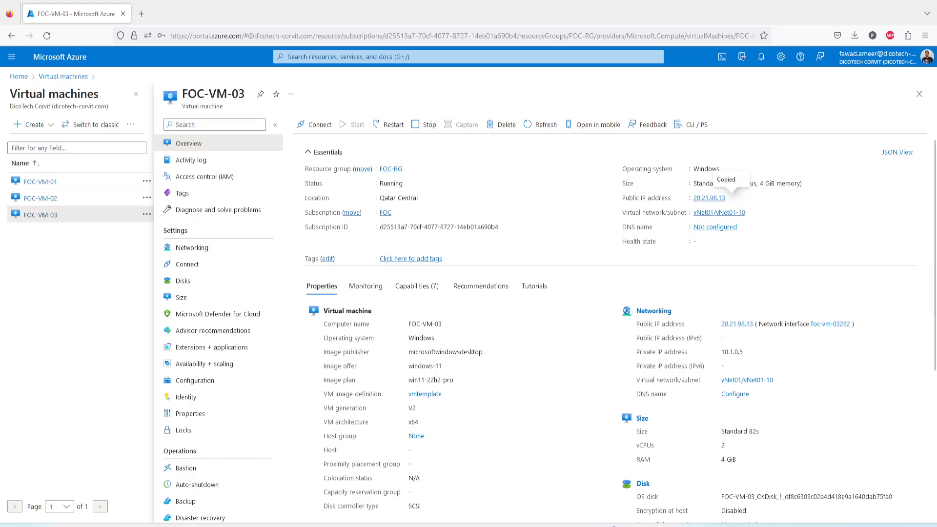
{"action": "left_click", "coordinate": [451, 526]}
{"action": "key", "text": "ctrl+v"}
Step: Connect to 20.21.98.13 using the VM administrator's username and password, accepting the certificate warning
{"action": "left_click", "coordinate": [501, 272]}
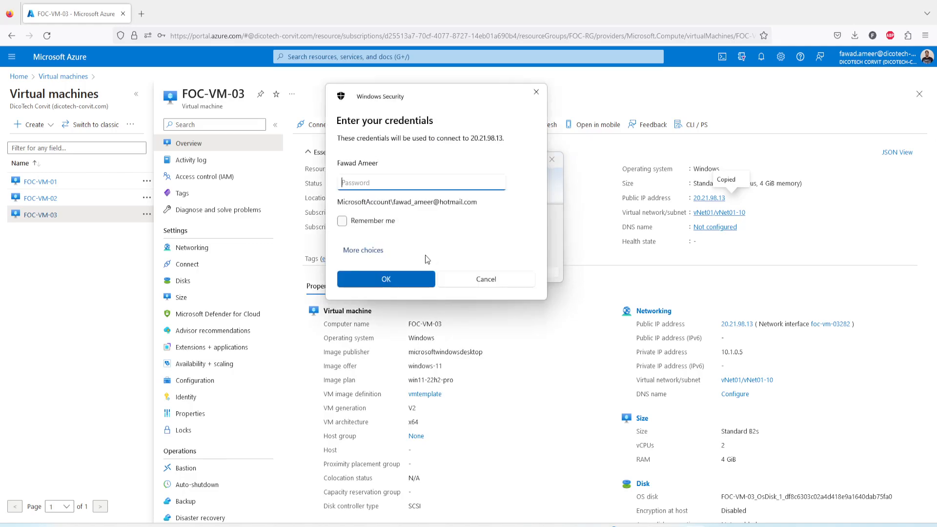
{"action": "left_click", "coordinate": [368, 250]}
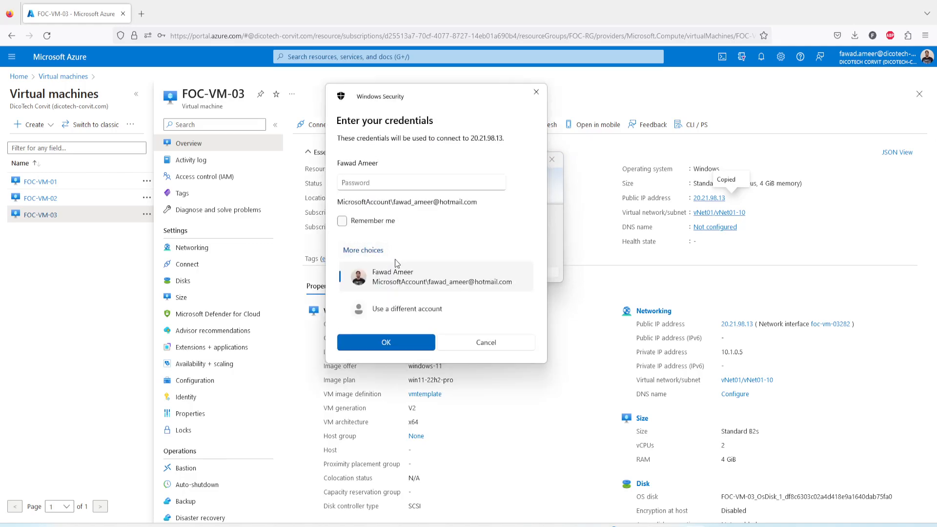
{"action": "left_click", "coordinate": [381, 310]}
{"action": "type", "text": "fawad"}
{"action": "key", "text": "Tab"}
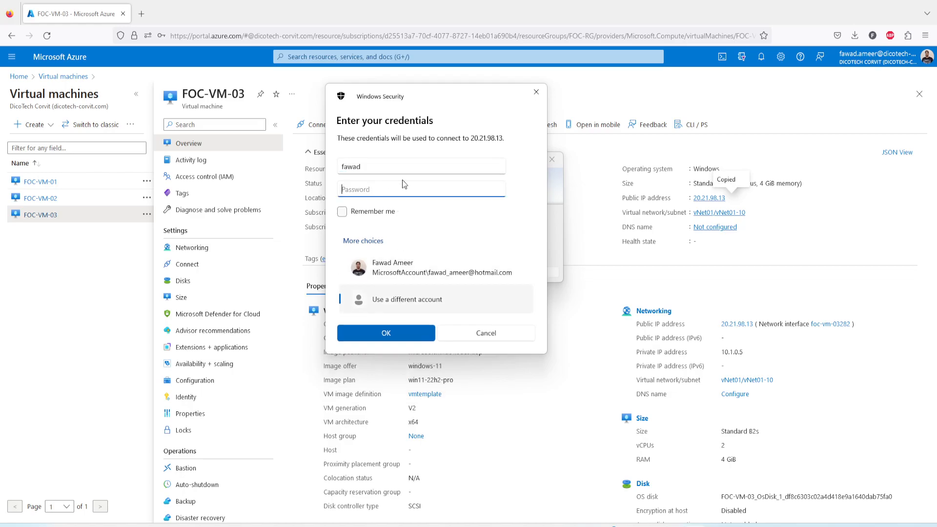
{"action": "type", "text": "••••••••••••••••"}
{"action": "left_click", "coordinate": [408, 335]}
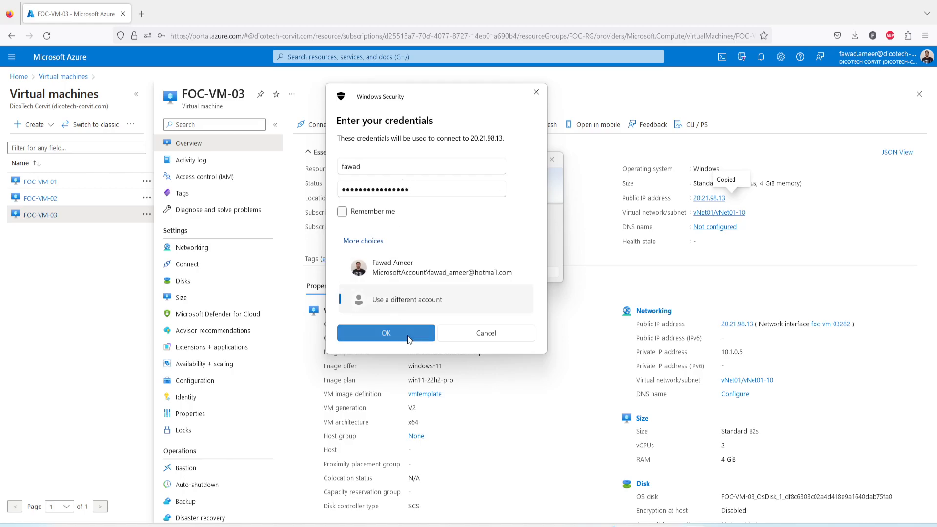
{"action": "left_click", "coordinate": [408, 335]}
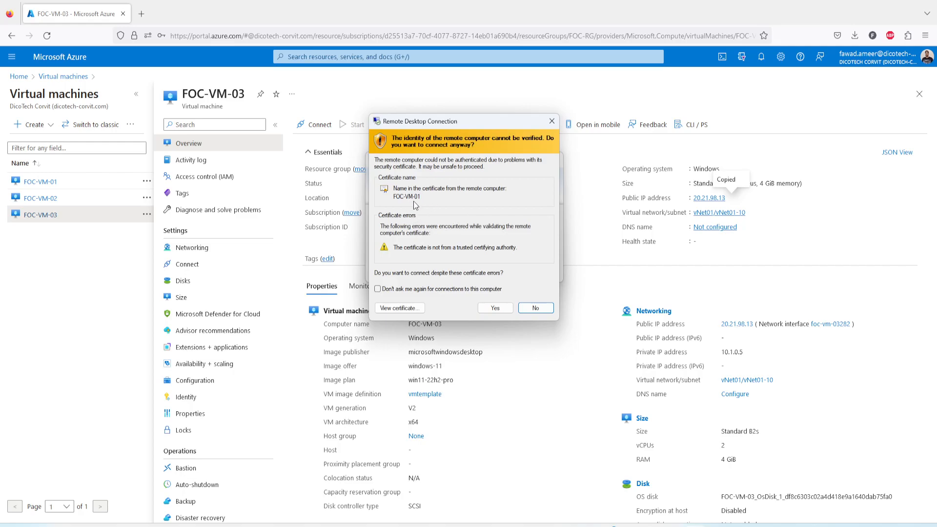
{"action": "left_click", "coordinate": [495, 308]}
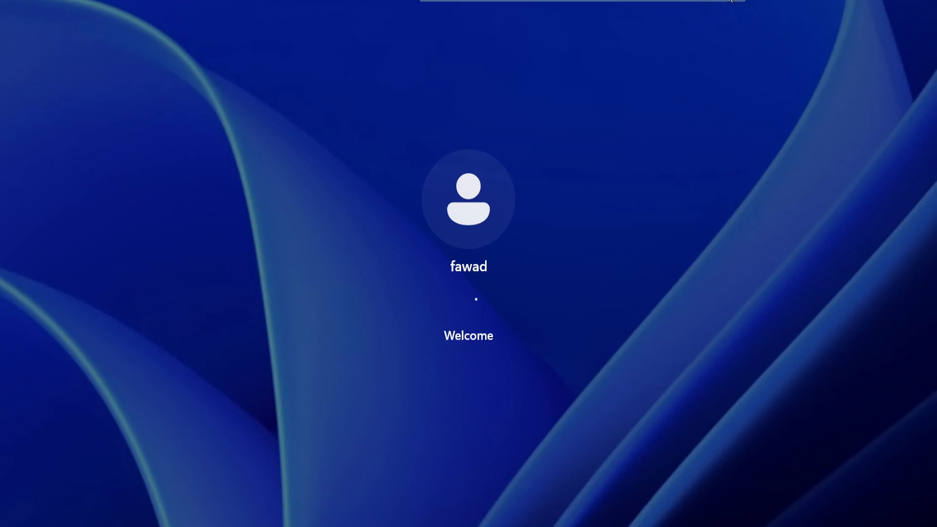
Step: Reposition the remote session window, return it to full screen, and open the Testing folder
{"action": "left_click", "coordinate": [728, 1]}
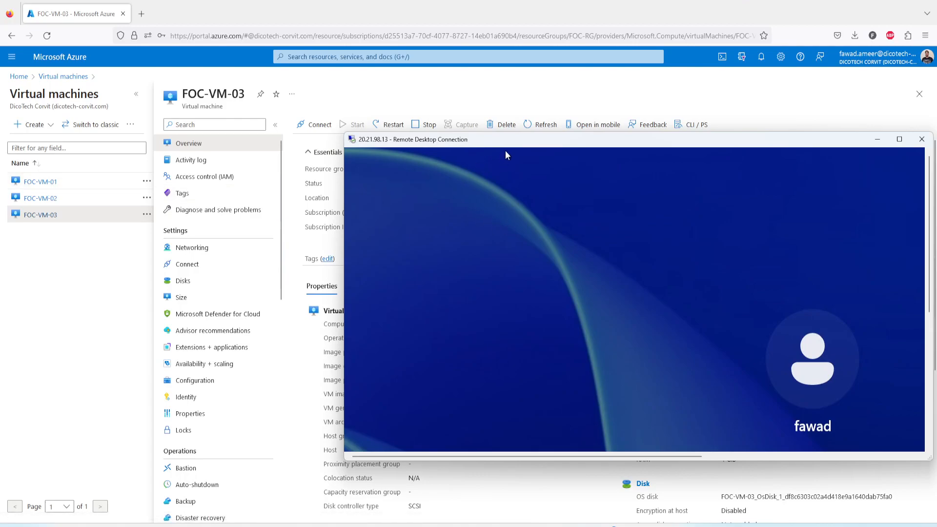
{"action": "left_click_drag", "start_coordinate": [518, 143], "coordinate": [340, 118]}
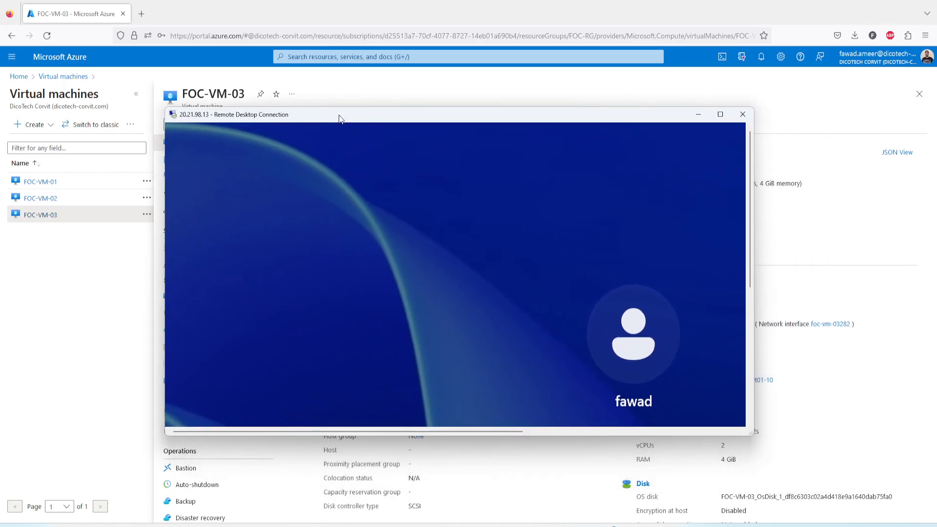
{"action": "double_click", "coordinate": [336, 114]}
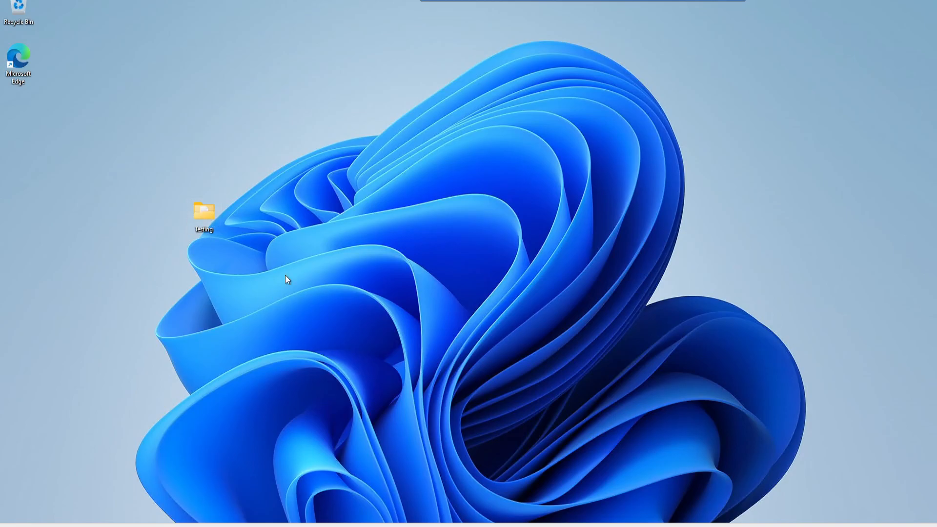
{"action": "double_click", "coordinate": [205, 215]}
{"action": "double_click", "coordinate": [320, 198]}
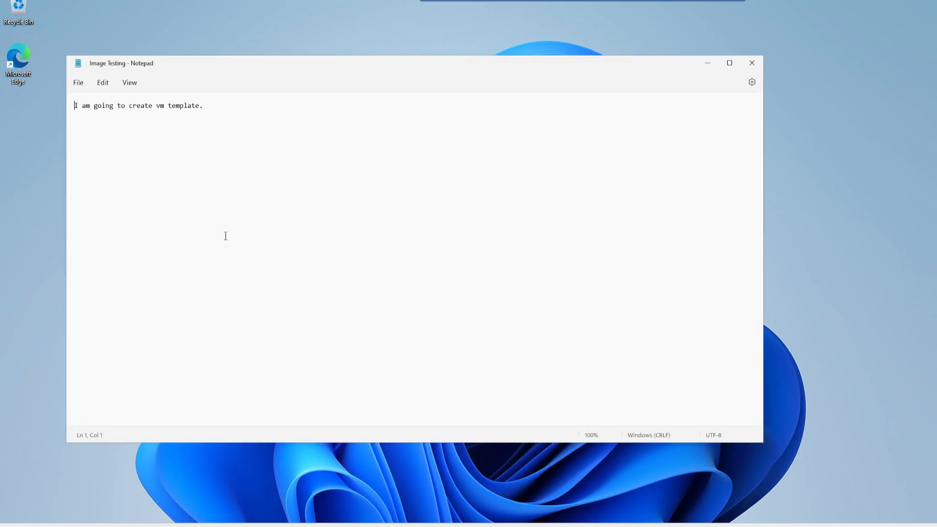
Step: Close the note and the Testing folder window on the remote desktop
{"action": "left_click_drag", "start_coordinate": [250, 115], "coordinate": [60, 107]}
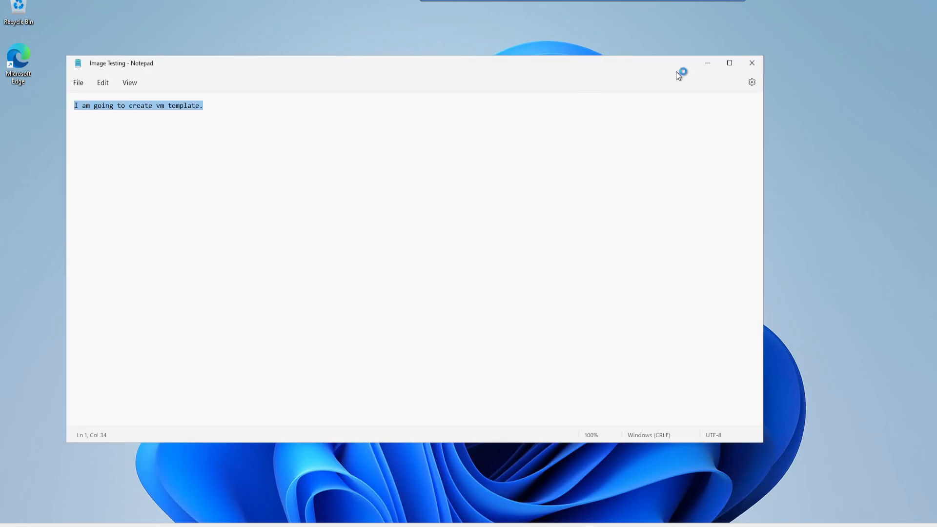
{"action": "left_click", "coordinate": [751, 68]}
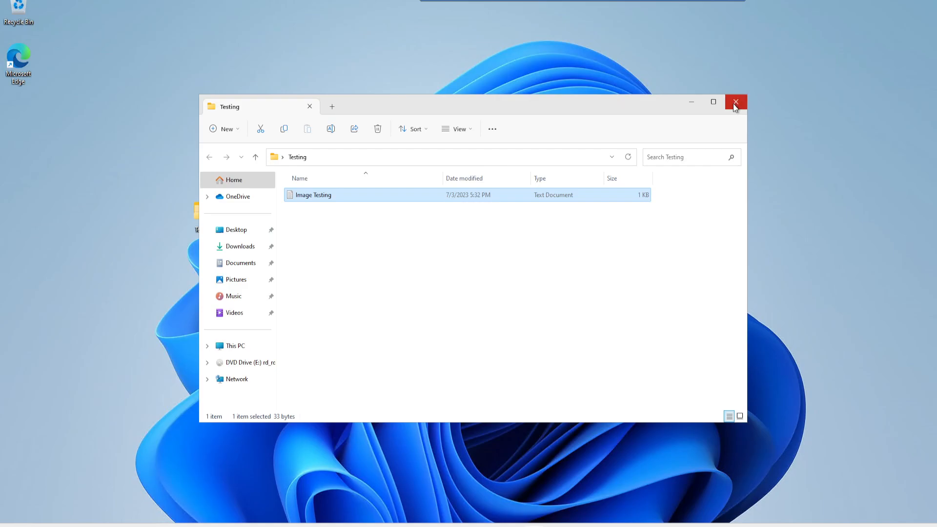
{"action": "left_click", "coordinate": [735, 103]}
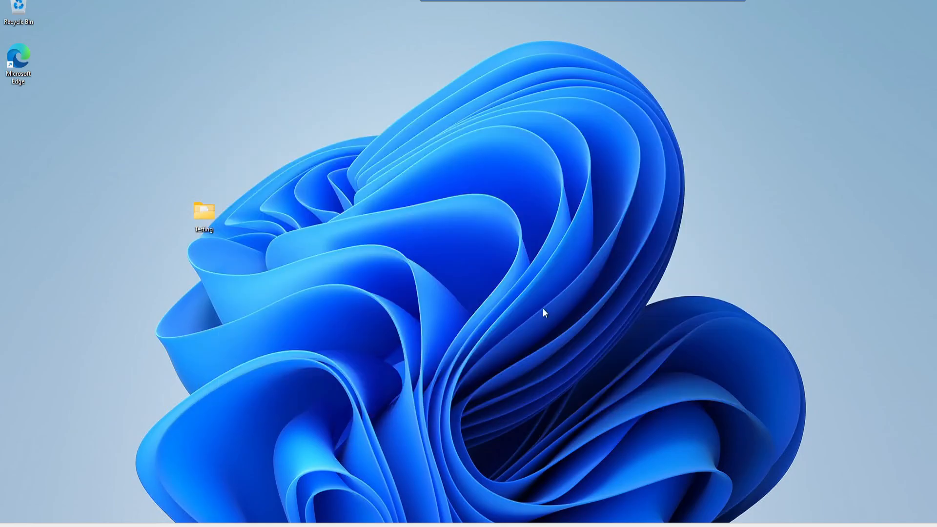
Step: List the VM's drives under This PC, then window the session and return to the portal
{"action": "key", "text": "super+e"}
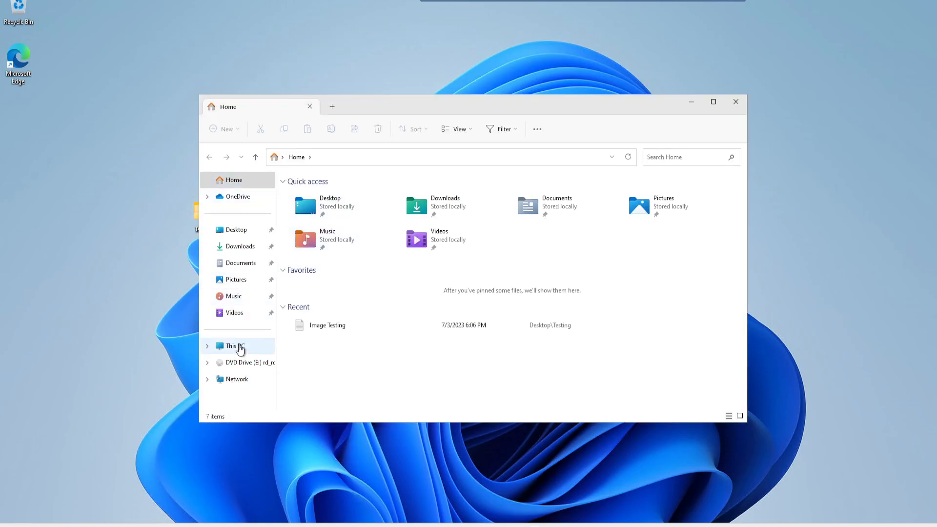
{"action": "left_click", "coordinate": [239, 346]}
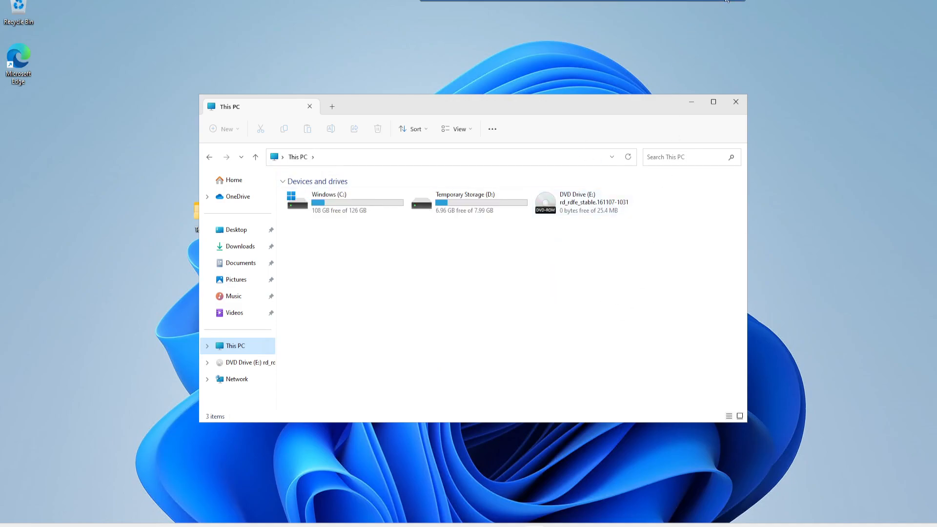
{"action": "left_click", "coordinate": [727, 1]}
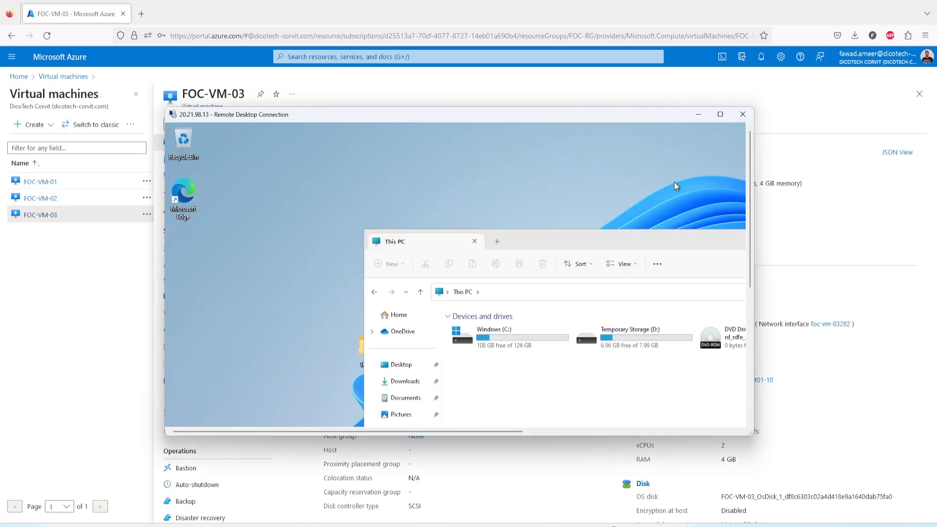
{"action": "left_click_drag", "start_coordinate": [649, 242], "coordinate": [469, 149]}
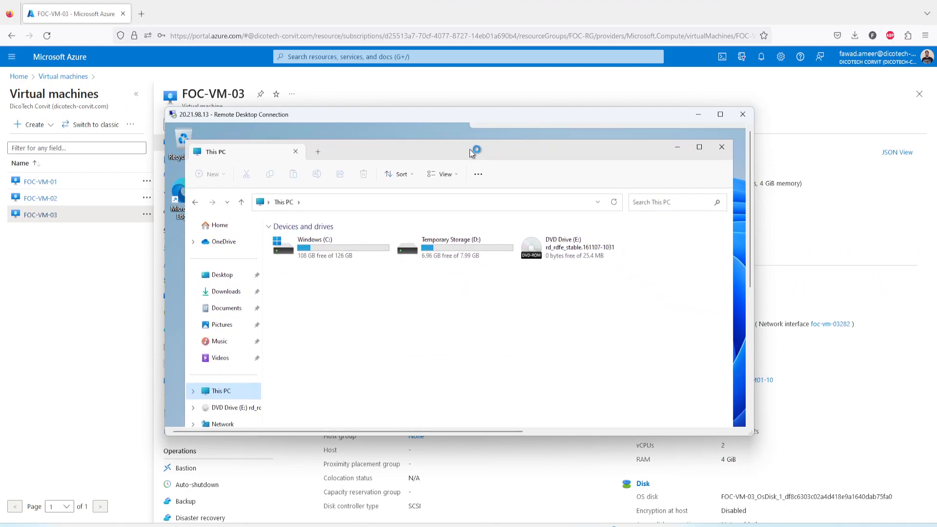
{"action": "key", "text": "super+e"}
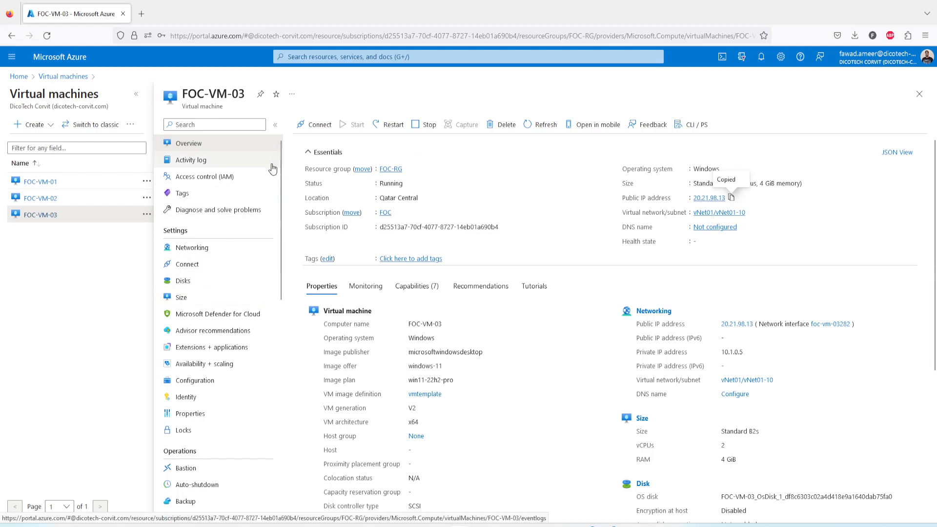
Step: Create and attach a new 4 GiB Premium SSD data disk named DS01 at LUN 0
{"action": "left_click", "coordinate": [184, 284]}
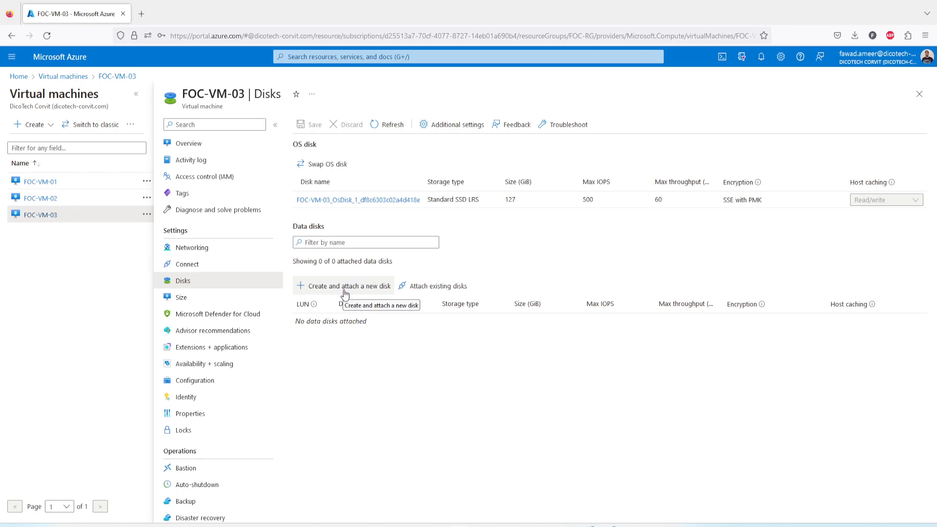
{"action": "left_click", "coordinate": [343, 292]}
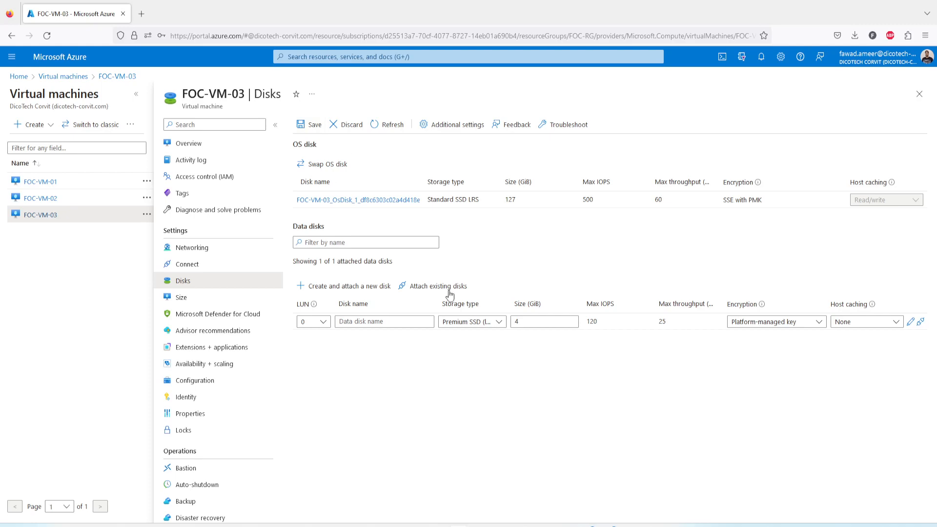
{"action": "left_click", "coordinate": [541, 321]}
{"action": "left_click", "coordinate": [310, 125]}
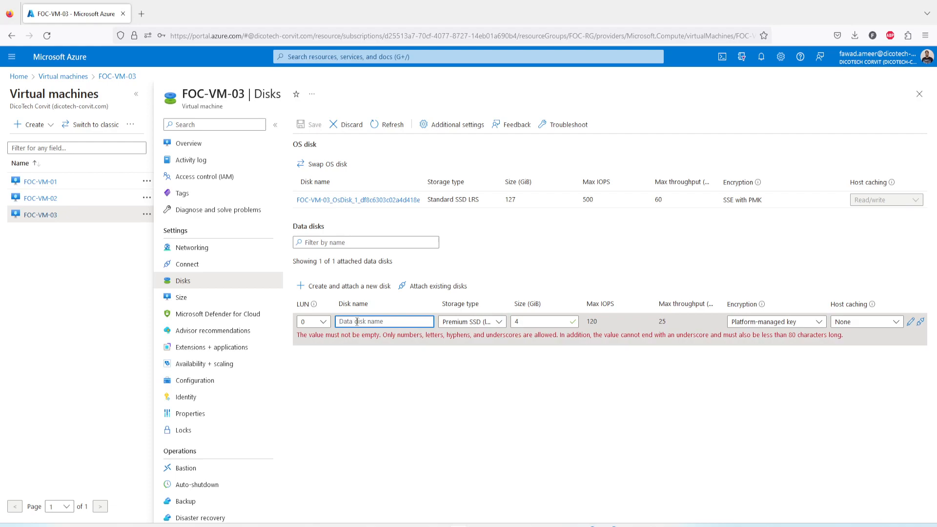
{"action": "type", "text": "D"}
{"action": "left_click", "coordinate": [311, 125]}
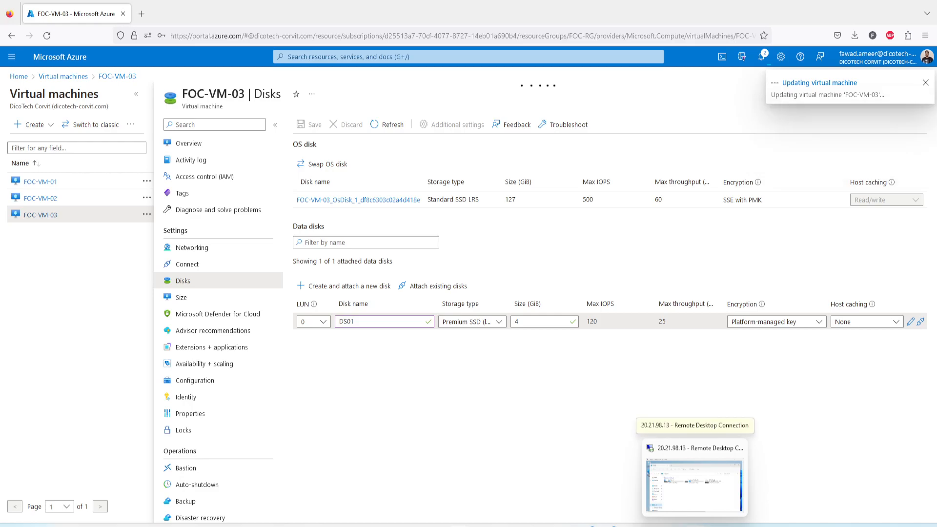
{"action": "left_click", "coordinate": [695, 525]}
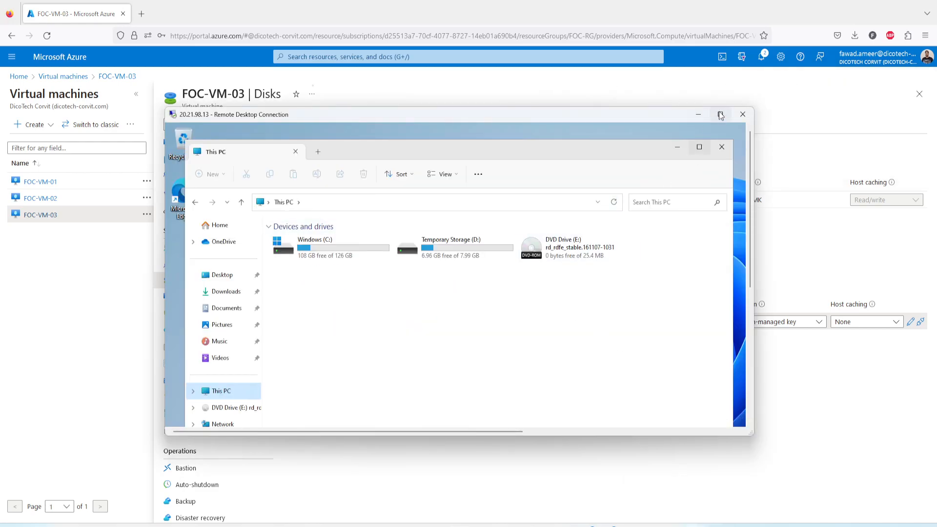
Step: Open Disk Management on the VM and initialize the new disk with GPT
{"action": "left_click", "coordinate": [721, 116]}
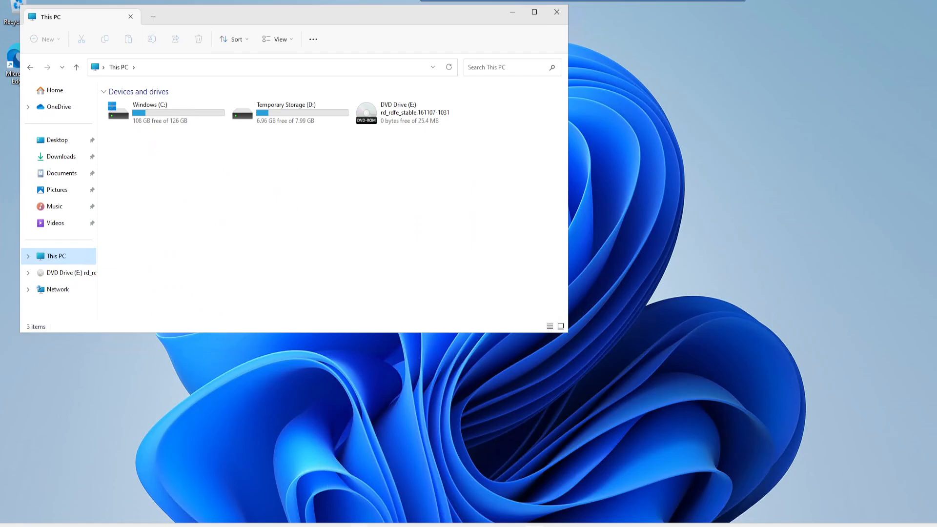
{"action": "right_click", "coordinate": [361, 525]}
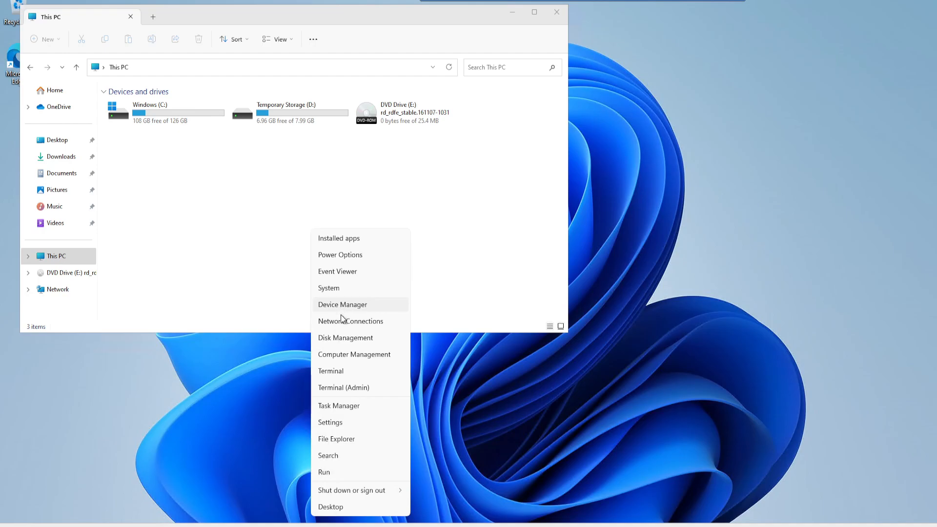
{"action": "left_click", "coordinate": [344, 336]}
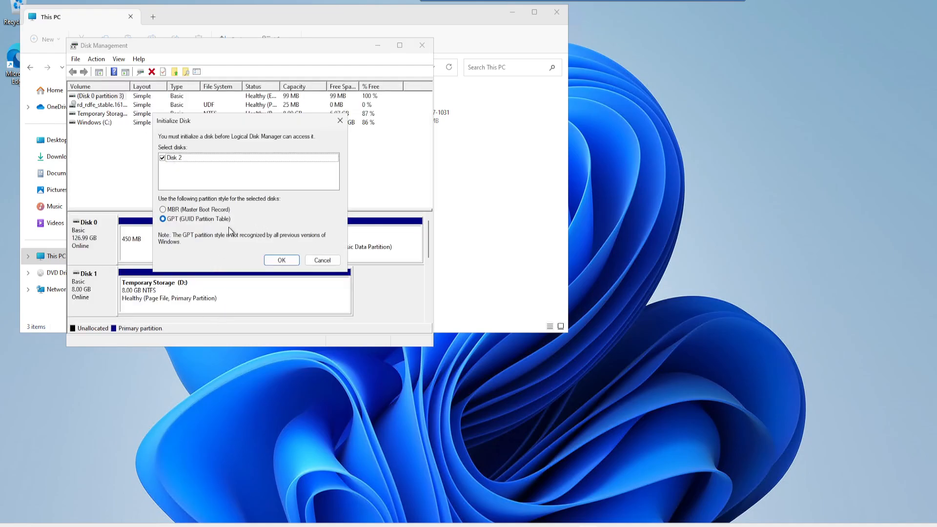
{"action": "left_click", "coordinate": [283, 262]}
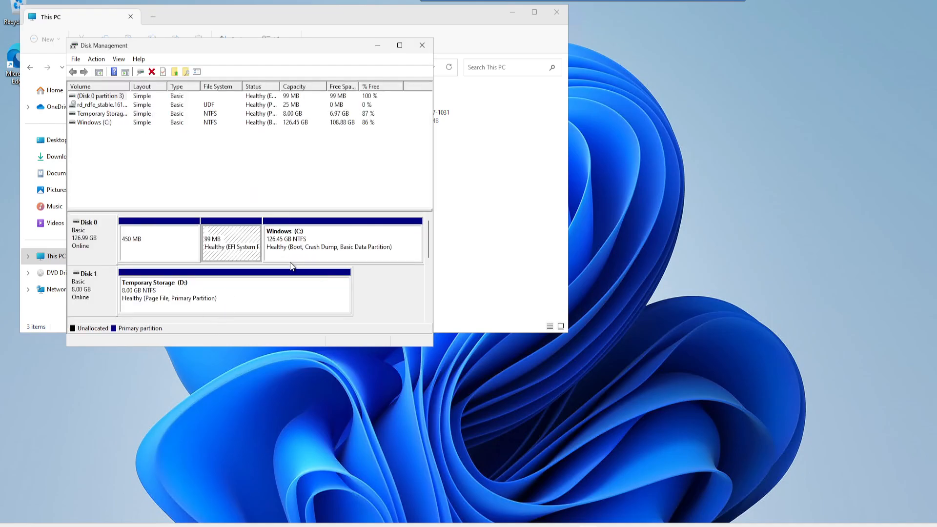
{"action": "left_click_drag", "start_coordinate": [430, 247], "coordinate": [430, 280]}
Step: Create a New Simple Volume on Disk 2 with default settings, formatted NTFS as F:
{"action": "right_click", "coordinate": [175, 243]}
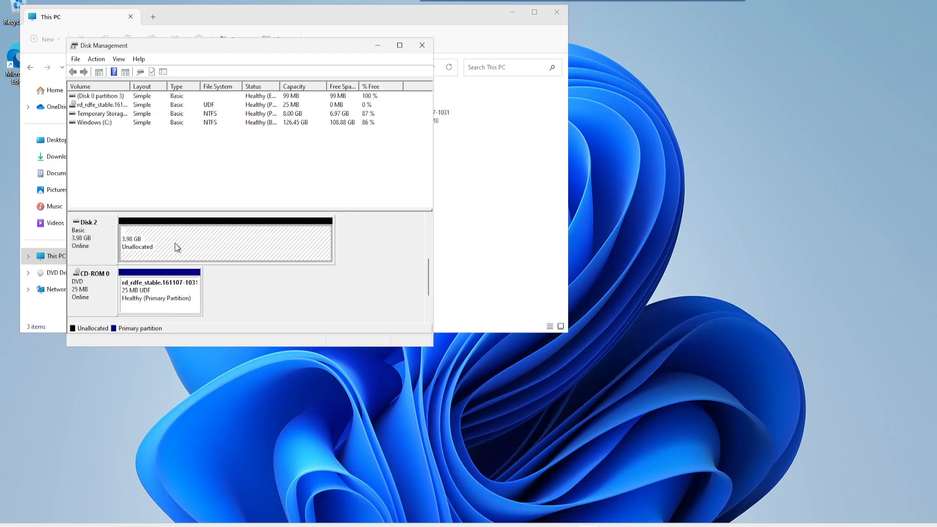
{"action": "left_click", "coordinate": [225, 251]}
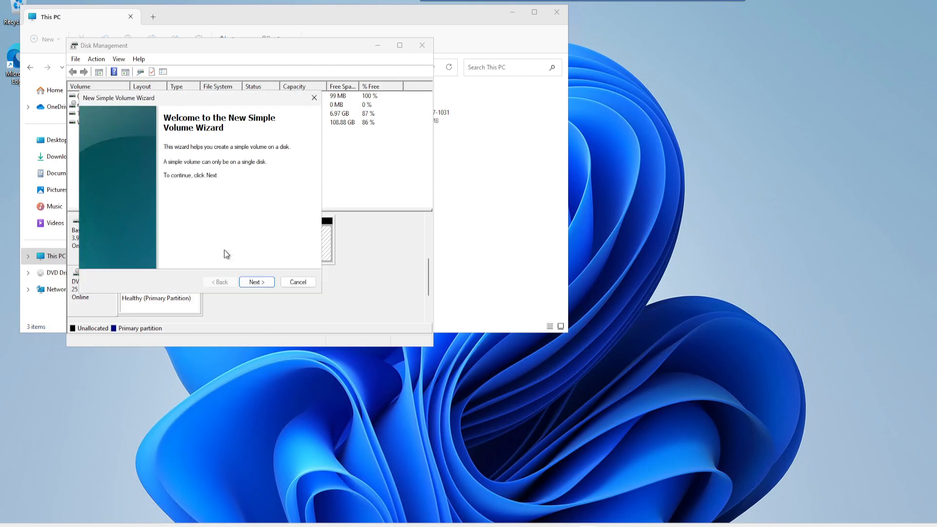
{"action": "left_click", "coordinate": [253, 281]}
{"action": "left_click", "coordinate": [255, 283]}
{"action": "left_click", "coordinate": [255, 283]}
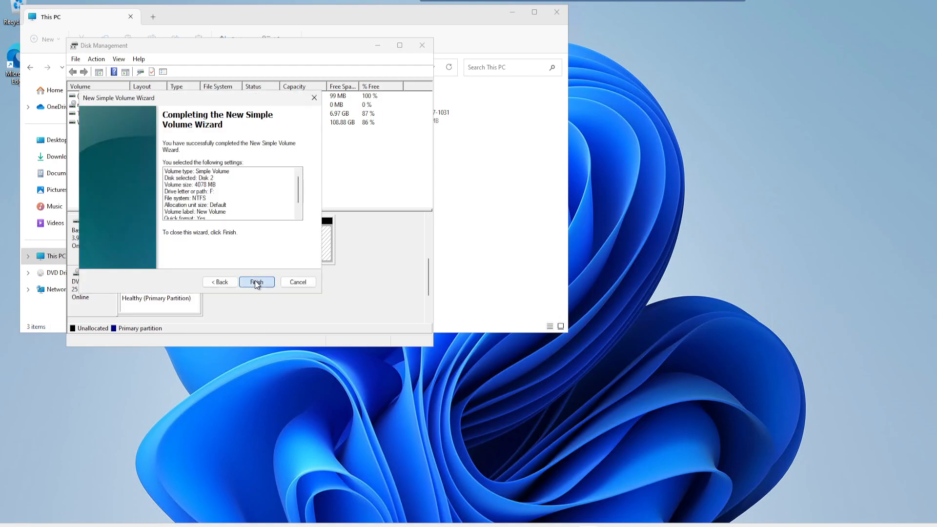
{"action": "left_click", "coordinate": [255, 282]}
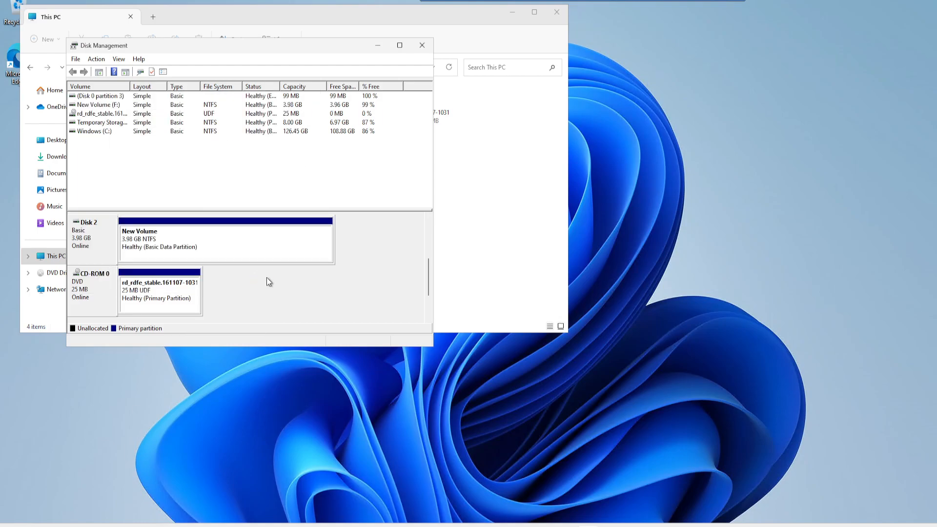
Step: Open the F: drive, create a new folder there, and close the window
{"action": "left_click", "coordinate": [496, 209]}
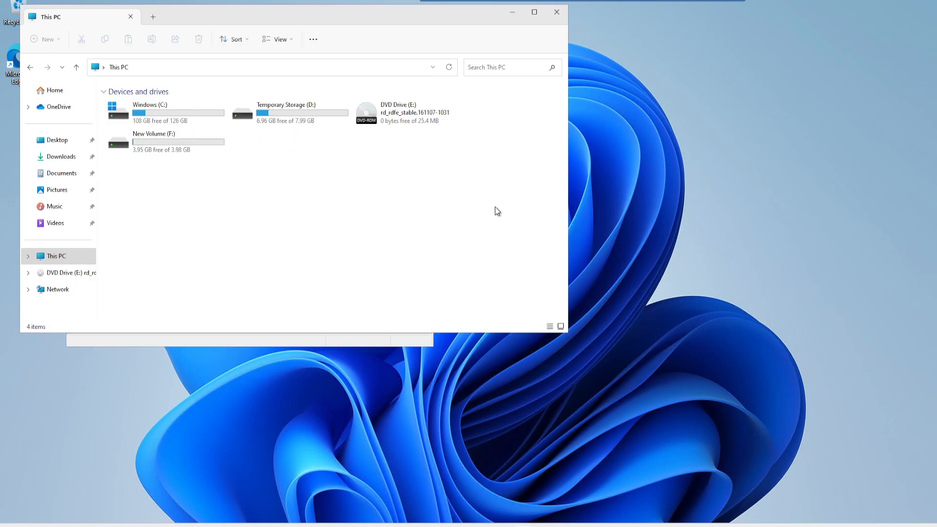
{"action": "double_click", "coordinate": [180, 139]}
{"action": "right_click", "coordinate": [218, 146]}
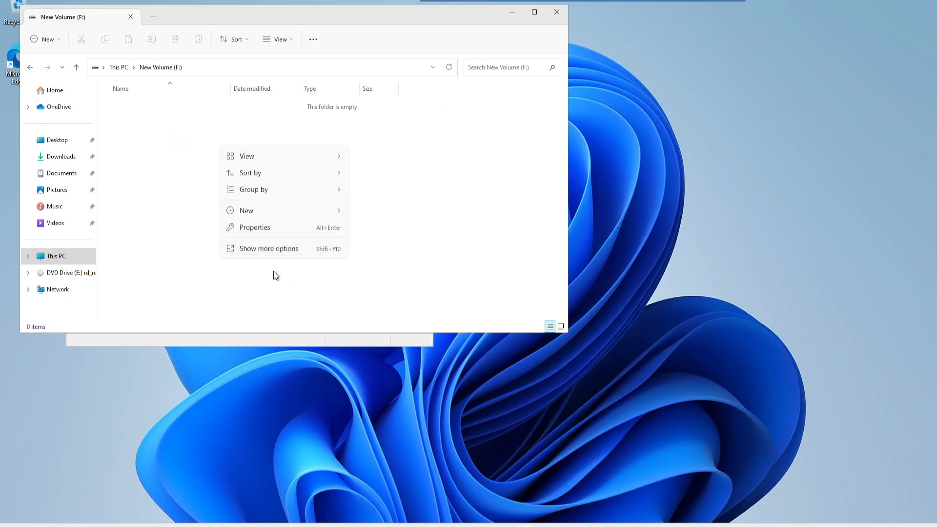
{"action": "mouse_move", "coordinate": [326, 215]}
{"action": "left_click", "coordinate": [386, 214]}
{"action": "left_click", "coordinate": [336, 173]}
{"action": "left_click_drag", "start_coordinate": [348, 15], "coordinate": [464, 109]}
{"action": "left_click", "coordinate": [654, 101]}
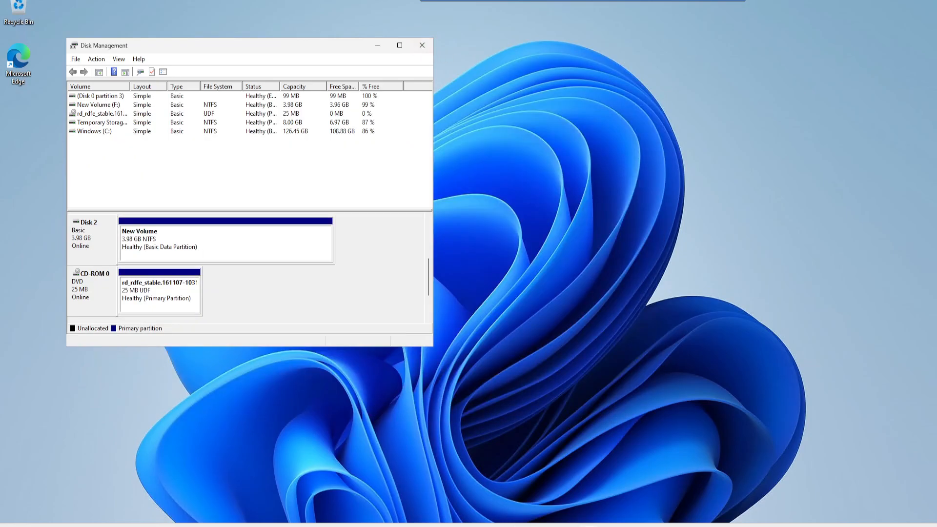